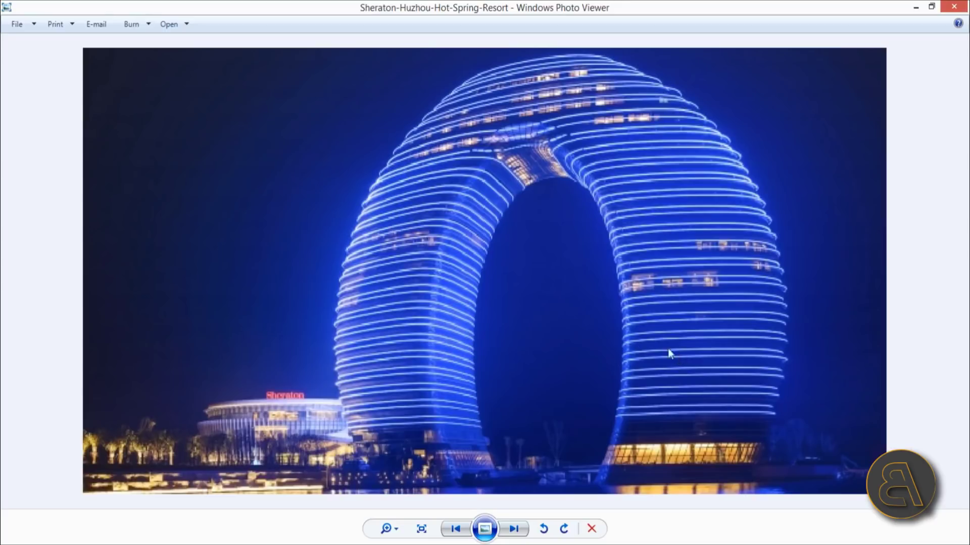
Flip through the ring-tower reference photos, from the night shot to the daytime riverside photo
key(Right)
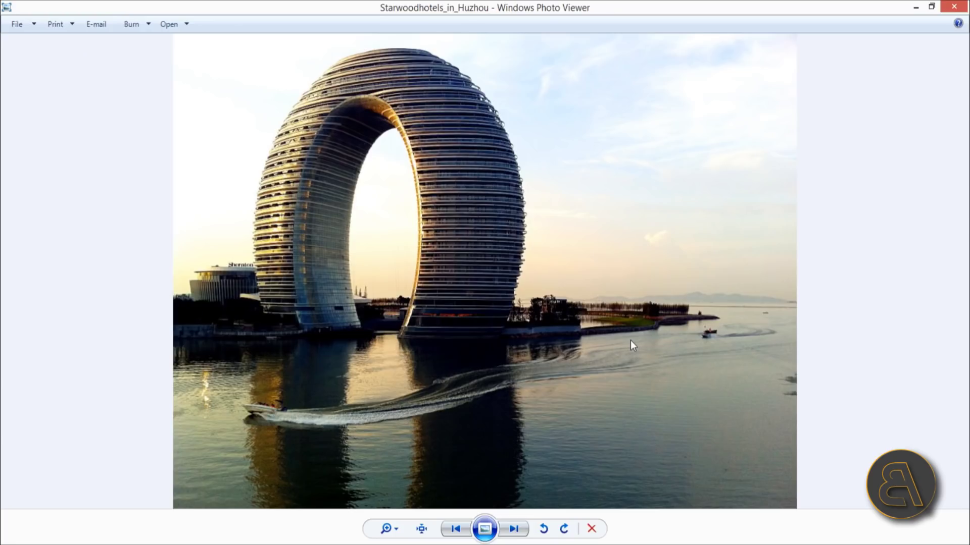
key(Right)
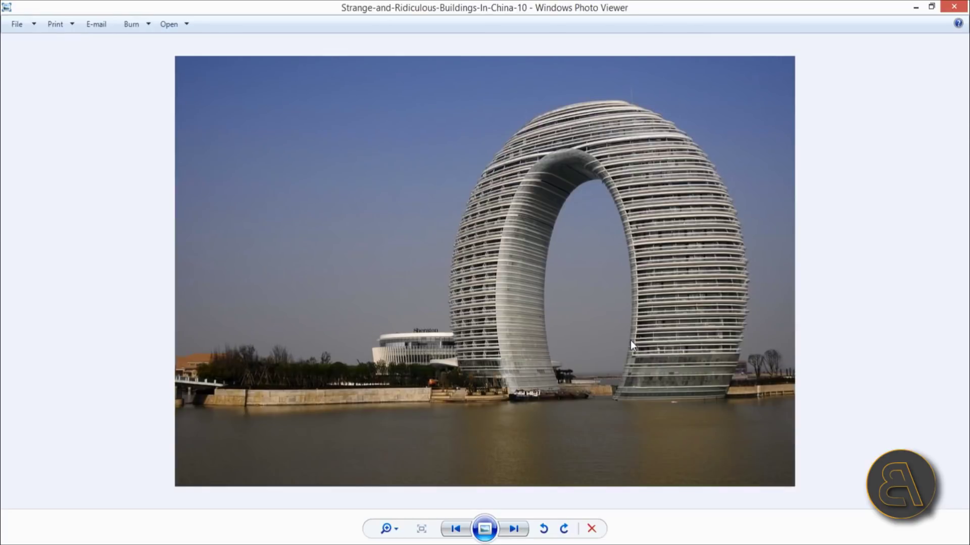
key(Left)
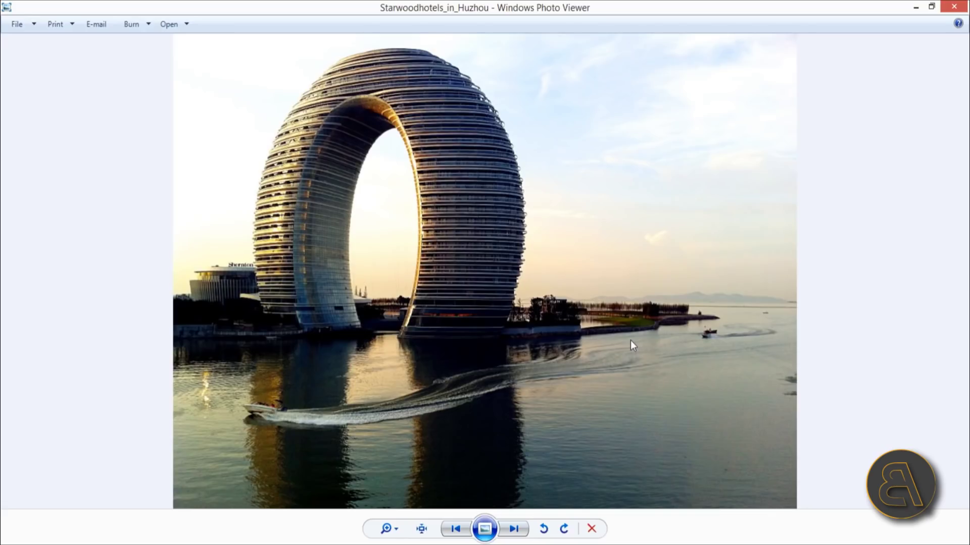
key(Left)
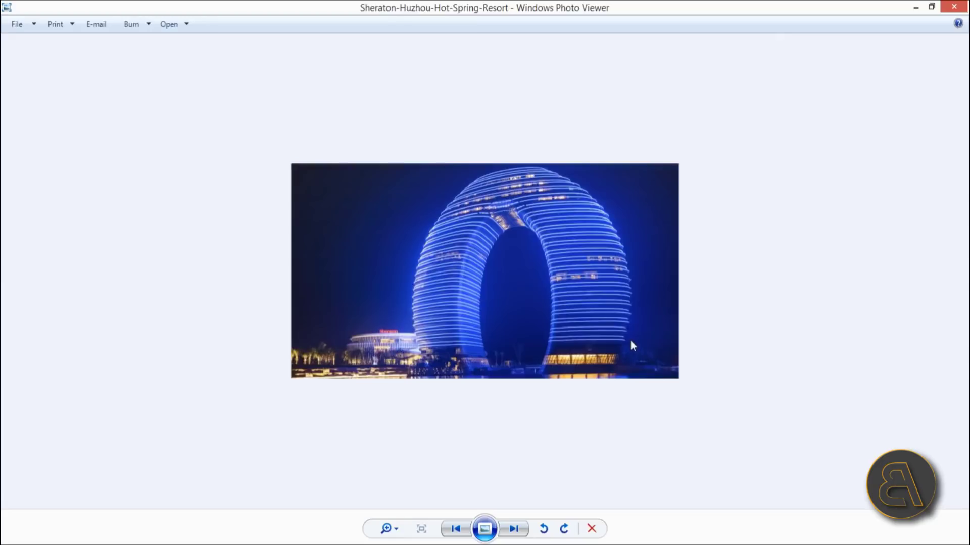
key(Right)
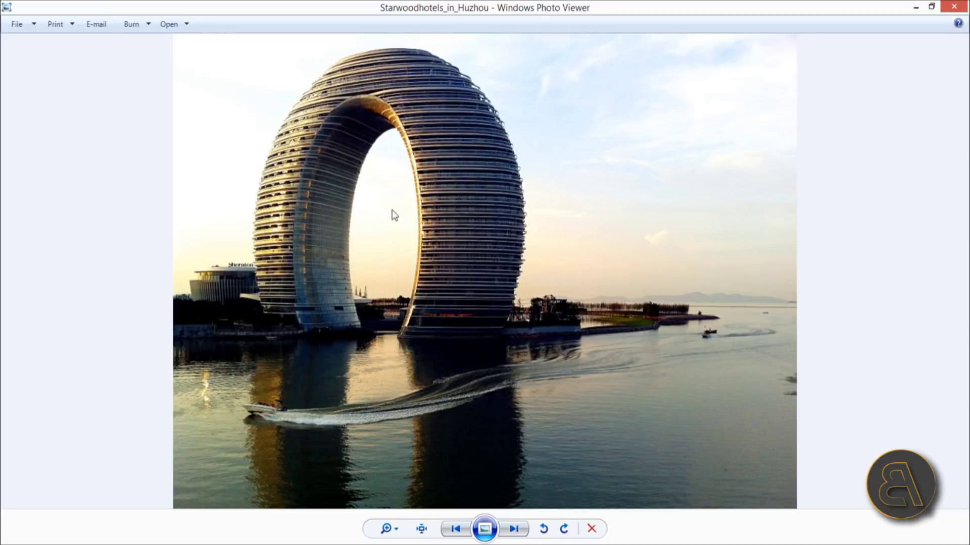
key(Right)
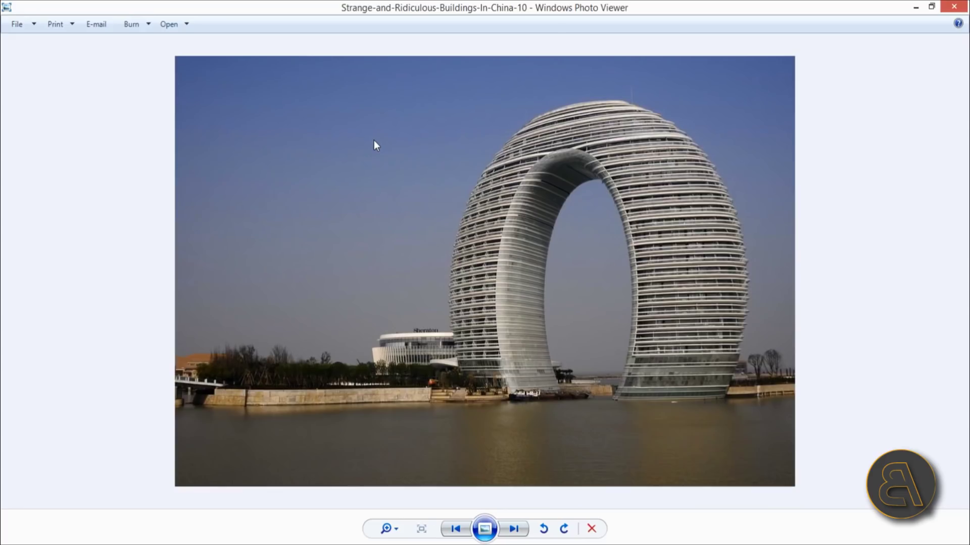
Zoom into the daytime riverside photo, then zoom back out to fit
scroll(541, 222, up, 3)
scroll(541, 222, up, 1)
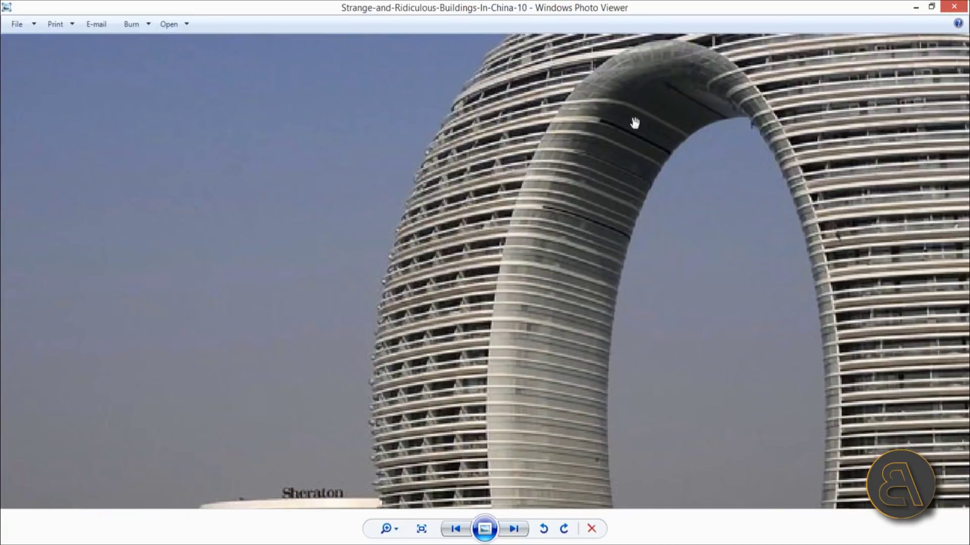
scroll(471, 298, down, 1)
scroll(470, 298, down, 1)
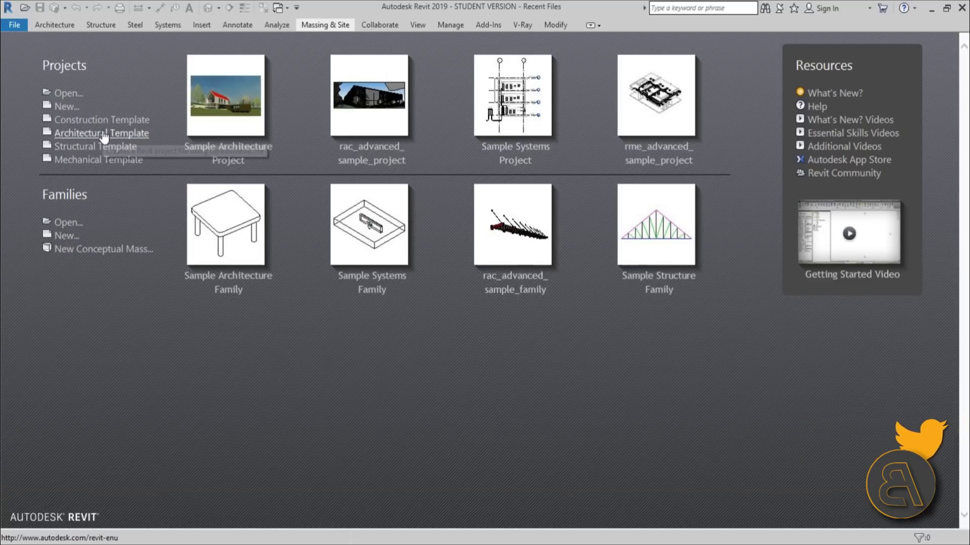
Start a new Architectural Template project and set its length units to metres via UN
click(103, 134)
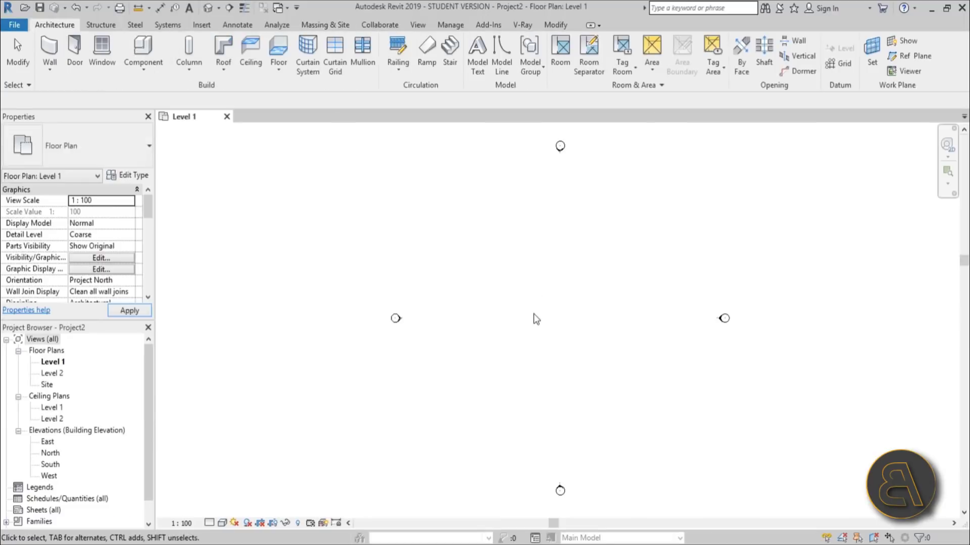
key(u)
key(n)
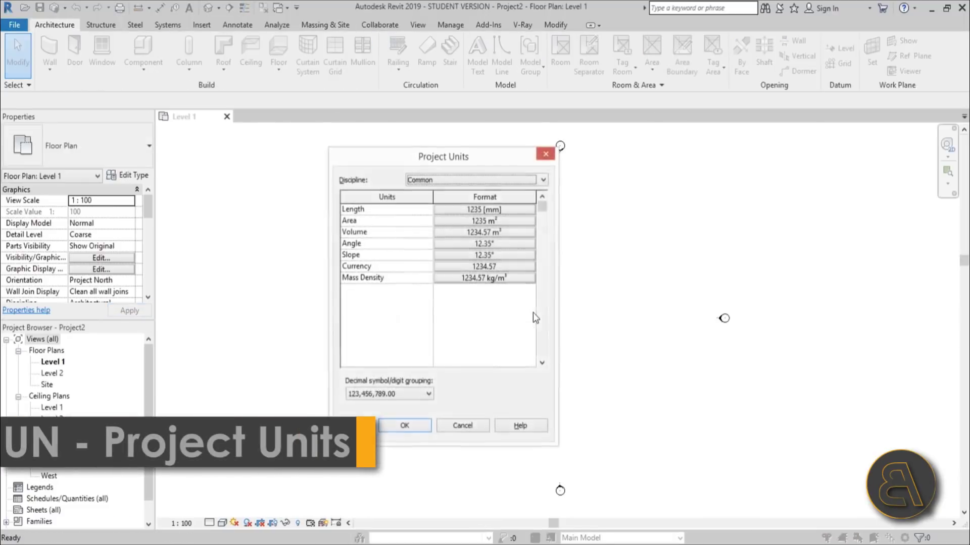
click(484, 209)
click(637, 267)
click(632, 307)
click(653, 428)
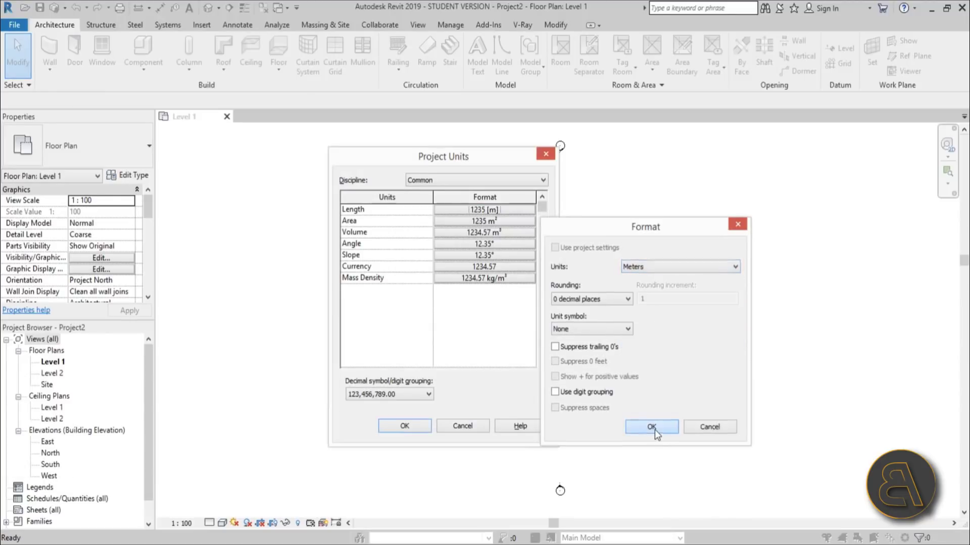
click(405, 426)
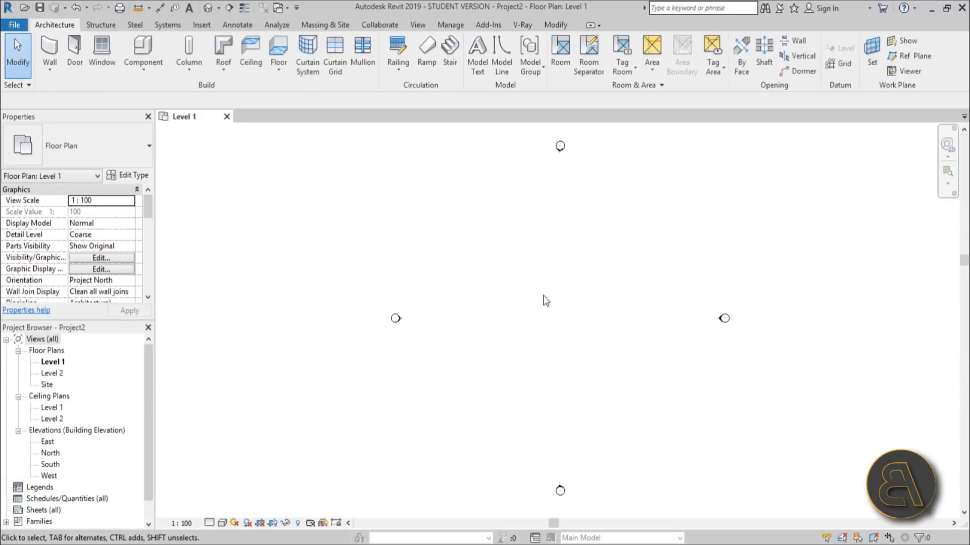
middle_drag(546, 300, 496, 298)
scroll(496, 299, down, 1)
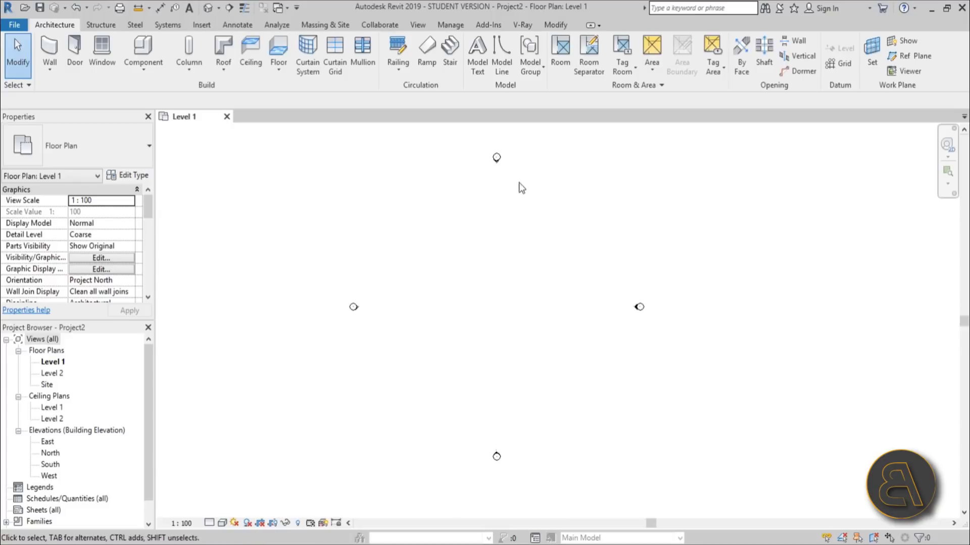
Set mass visibility to Show Mass Form and Floors on the Massing & Site tab
click(326, 26)
click(71, 48)
click(96, 71)
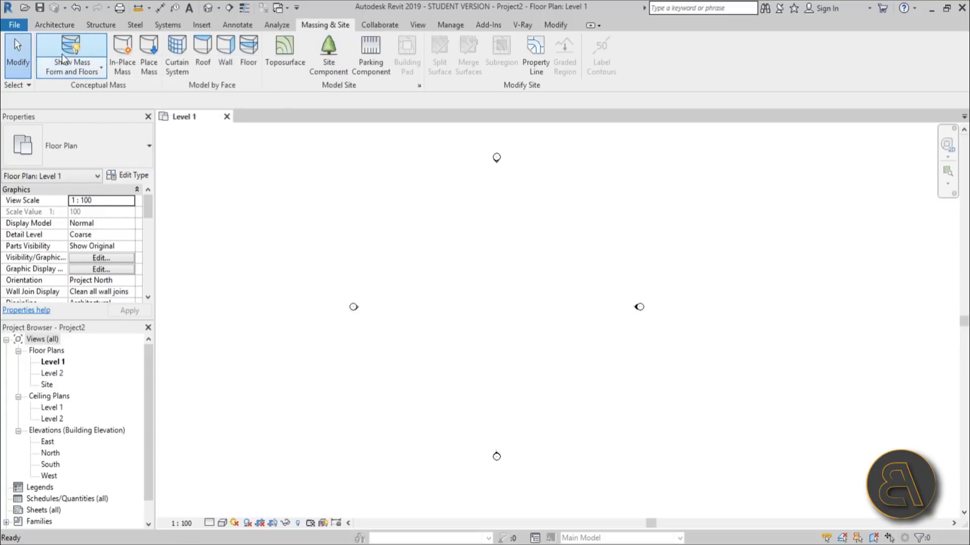
Create a new in-place mass named Mass 1
click(123, 51)
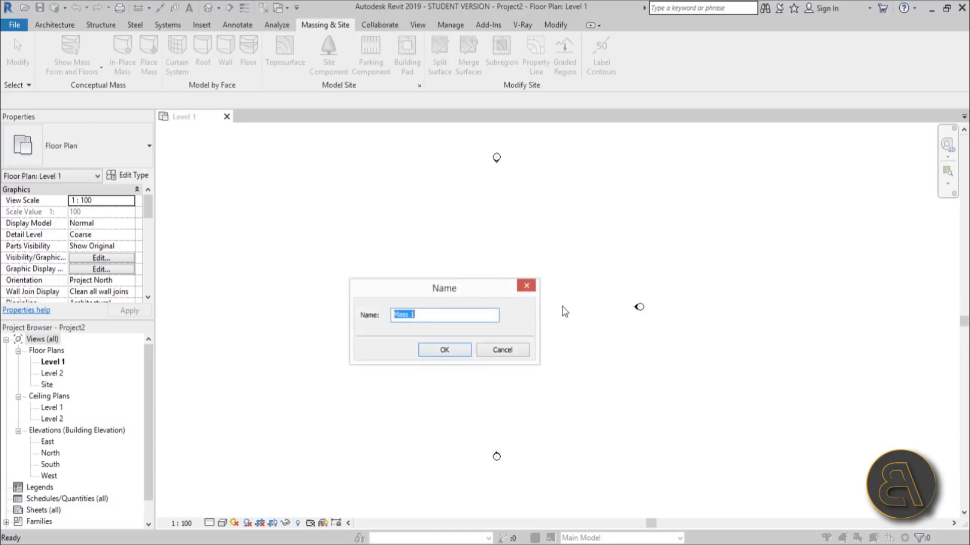
click(445, 350)
middle_drag(513, 278, 511, 279)
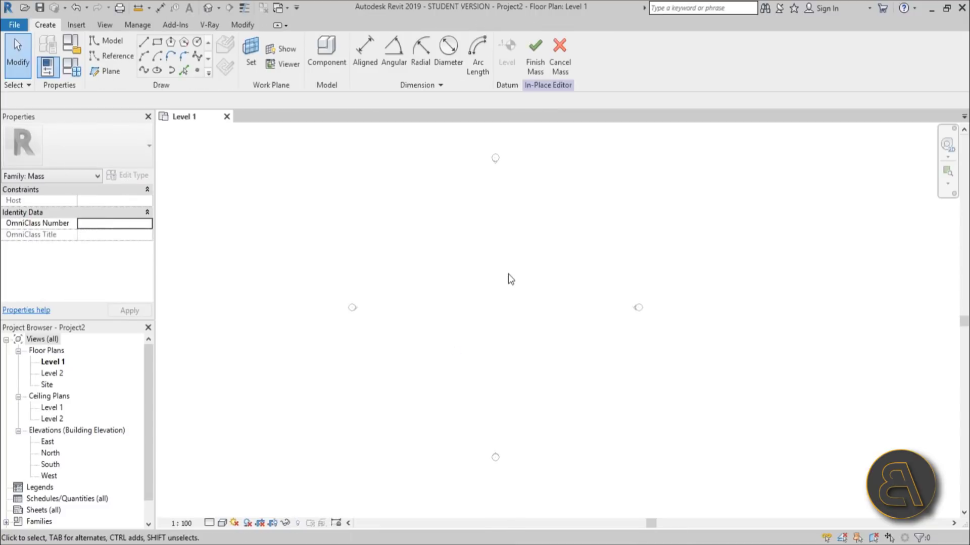
Draw a horizontal reference plane across the centre of the plan
click(112, 72)
click(281, 312)
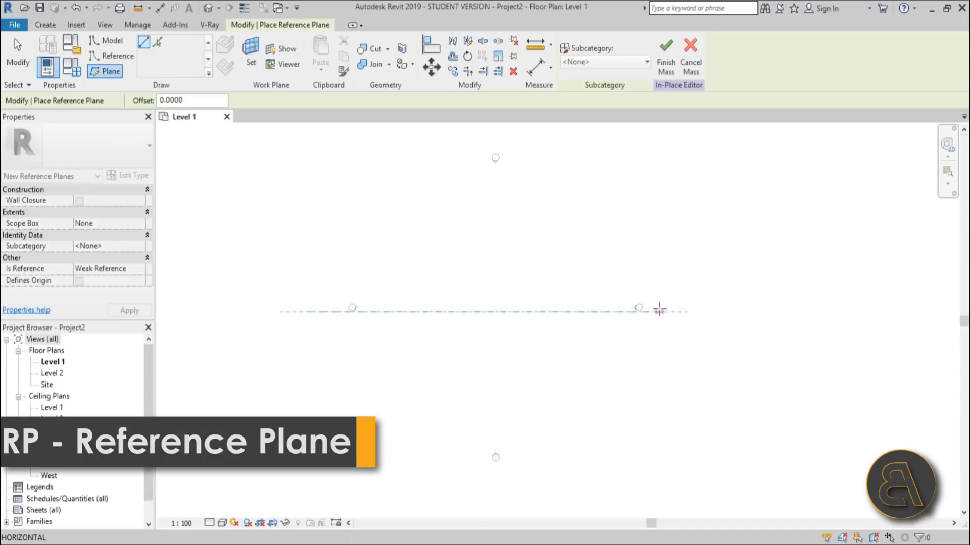
click(693, 311)
key(Escape)
key(Escape)
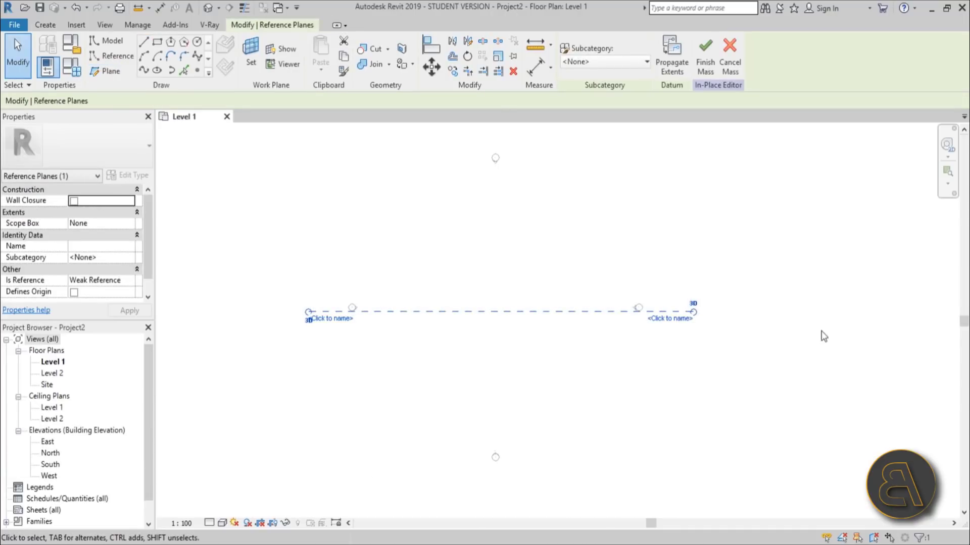
key(Up)
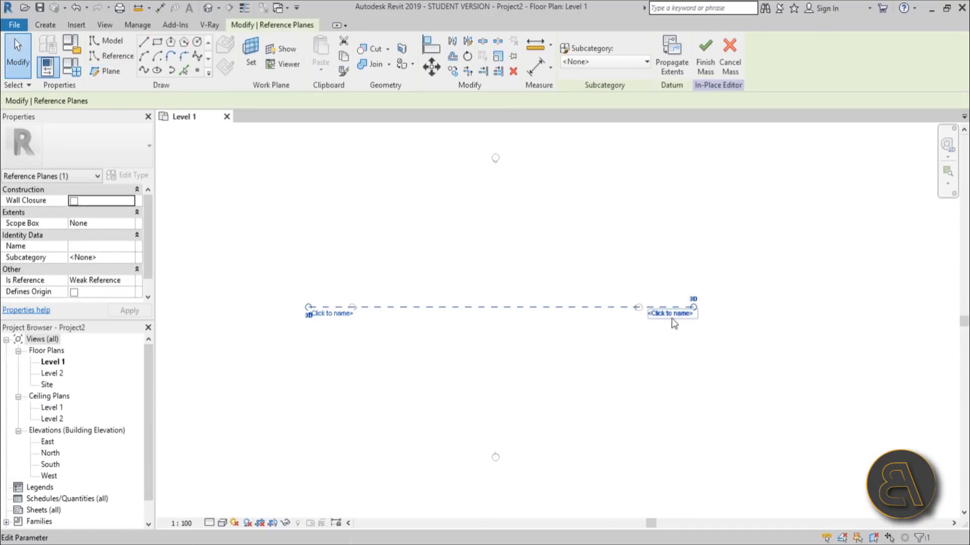
Name the reference plane 1, then open the South elevation
click(671, 313)
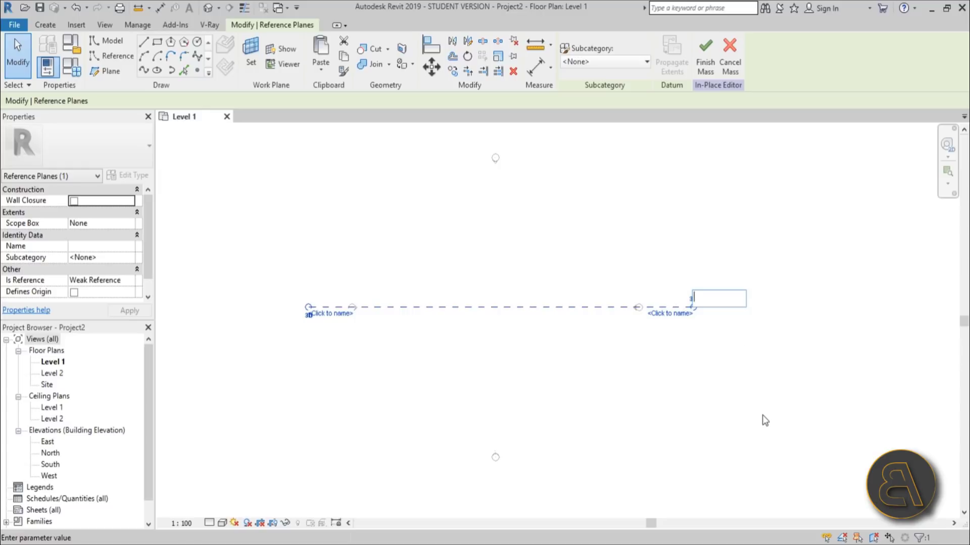
text(1)
key(Return)
click(757, 415)
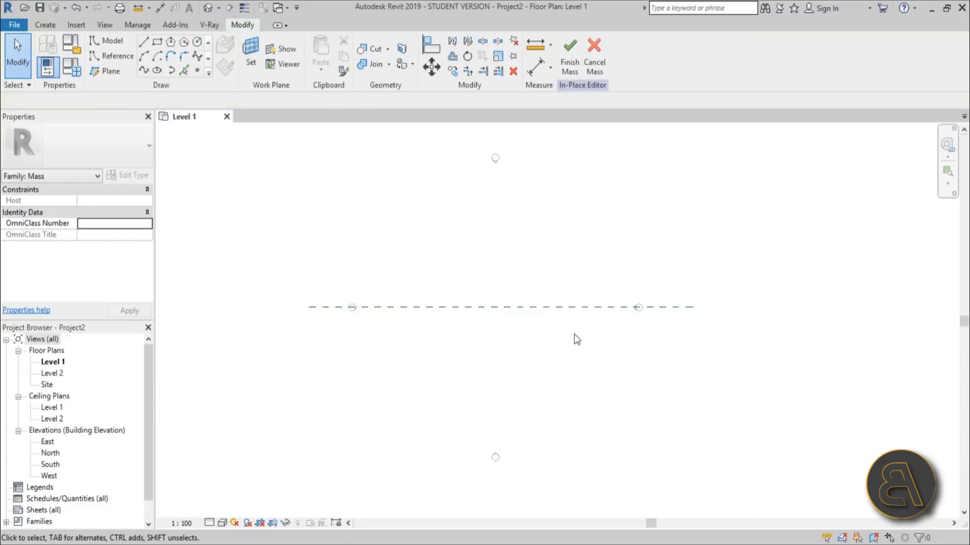
click(543, 309)
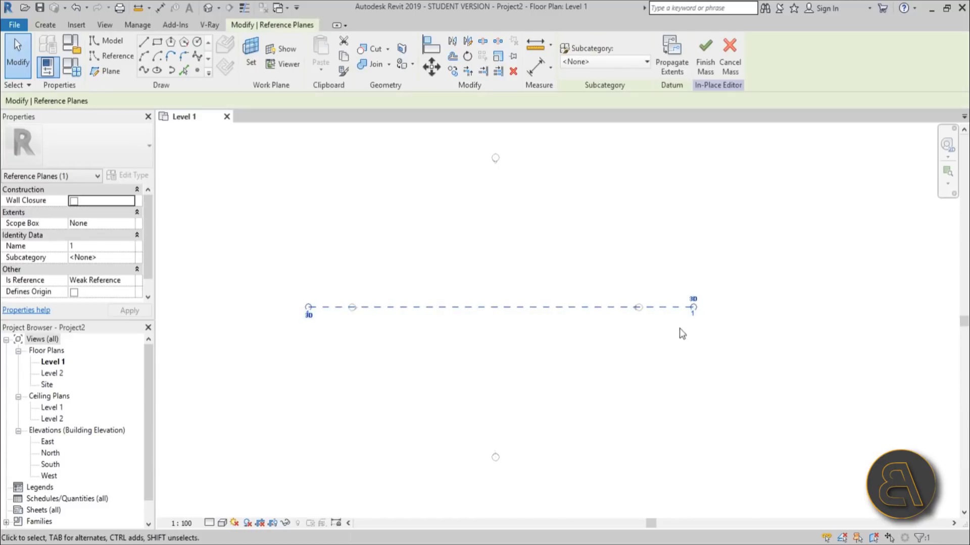
click(613, 258)
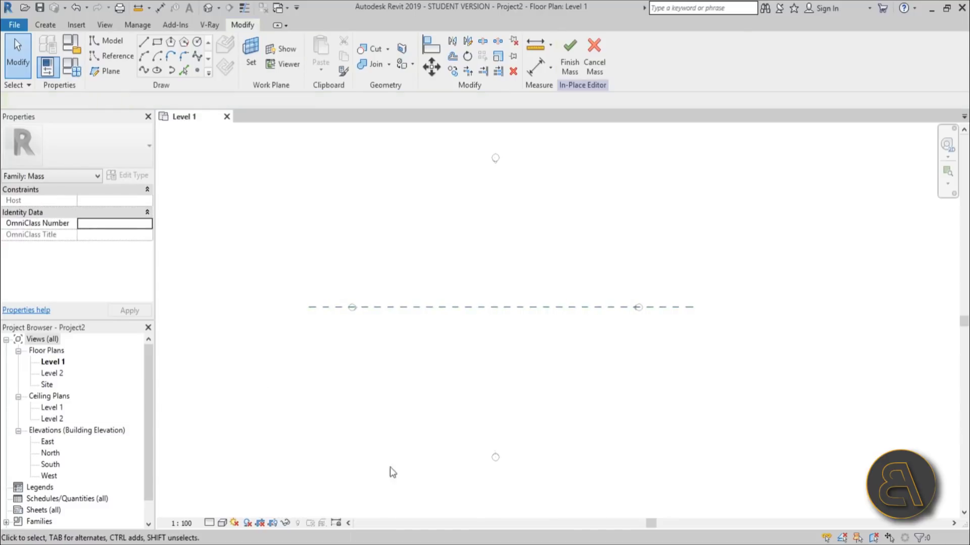
double_click(50, 464)
scroll(396, 416, down, 3)
scroll(331, 371, up, 3)
scroll(495, 292, down, 4)
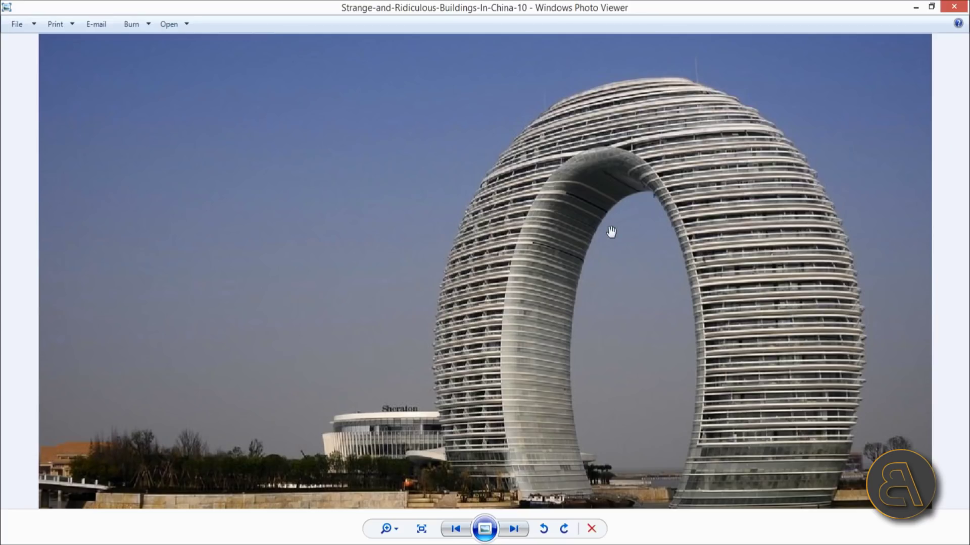
key(Right)
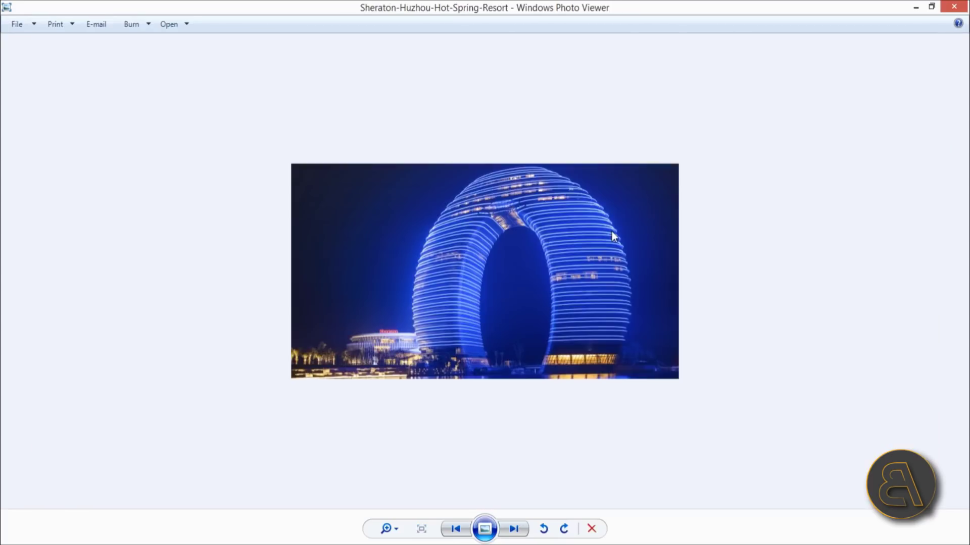
key(Right)
key(Left)
Back in Revit, pick the Ellipse tool and set the work plane to Reference Plane : 1
key(alt+Tab)
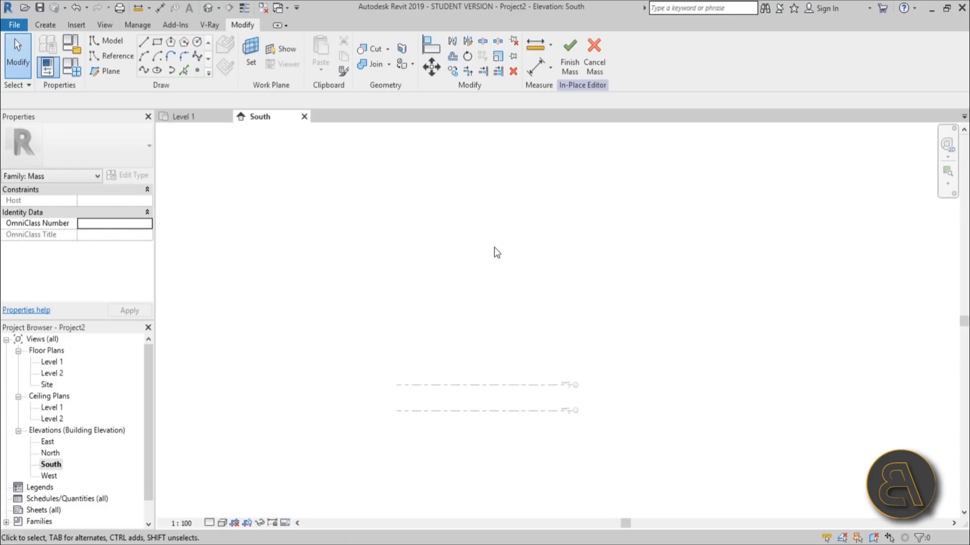
click(157, 71)
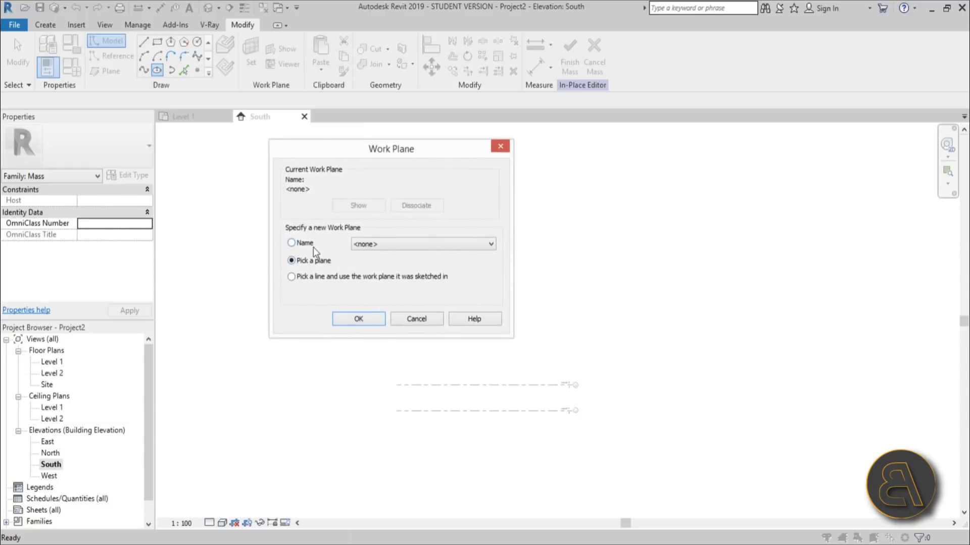
click(292, 243)
click(407, 244)
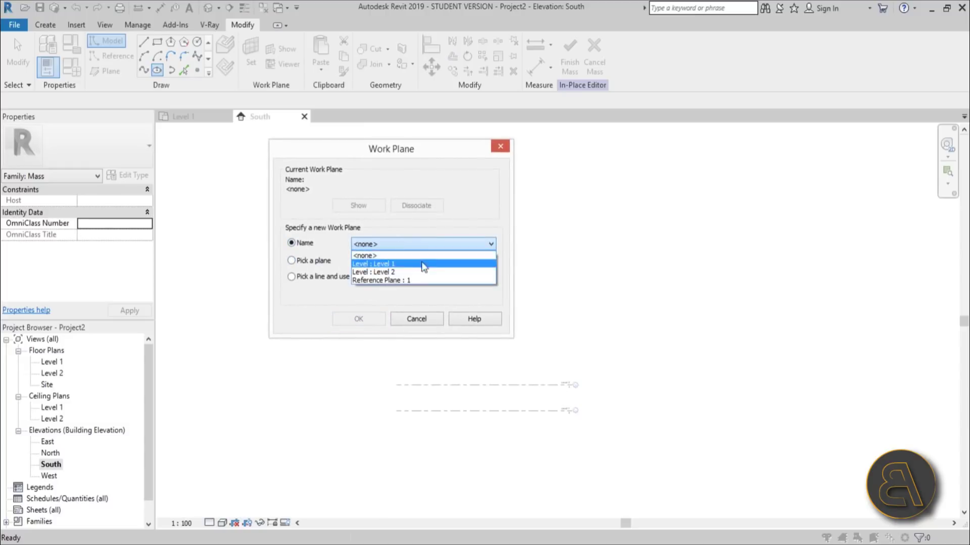
click(363, 281)
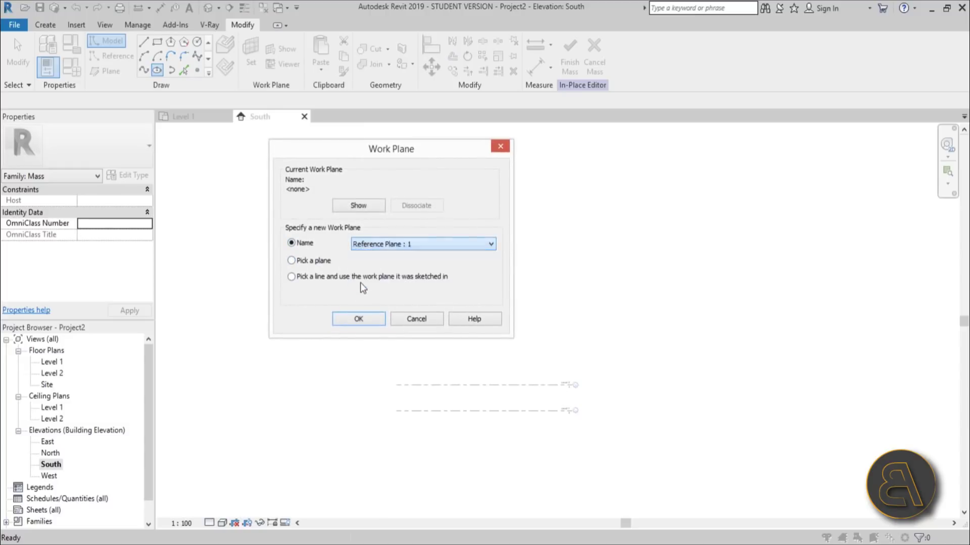
click(360, 319)
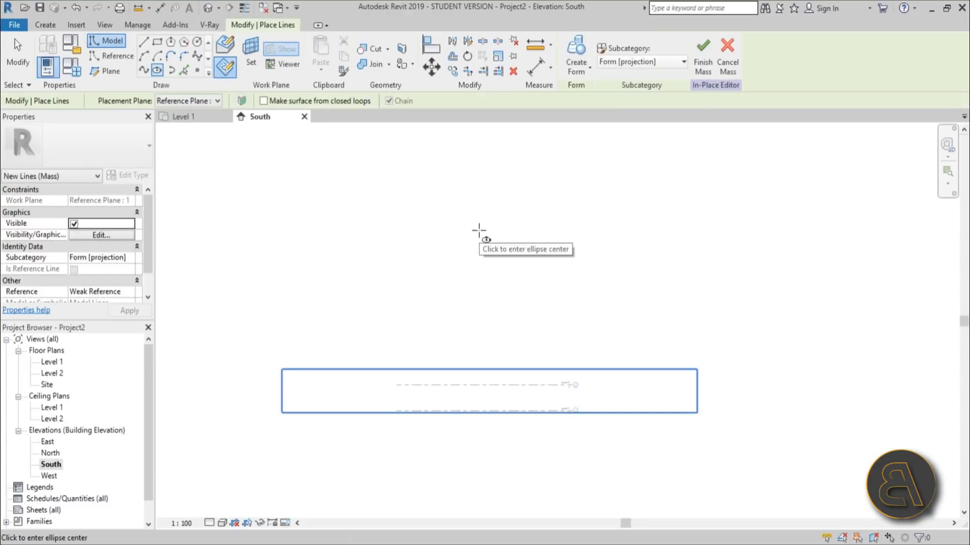
Sketch an upright ellipse above the levels with axis lengths 49 and 38
scroll(480, 202, down, 1)
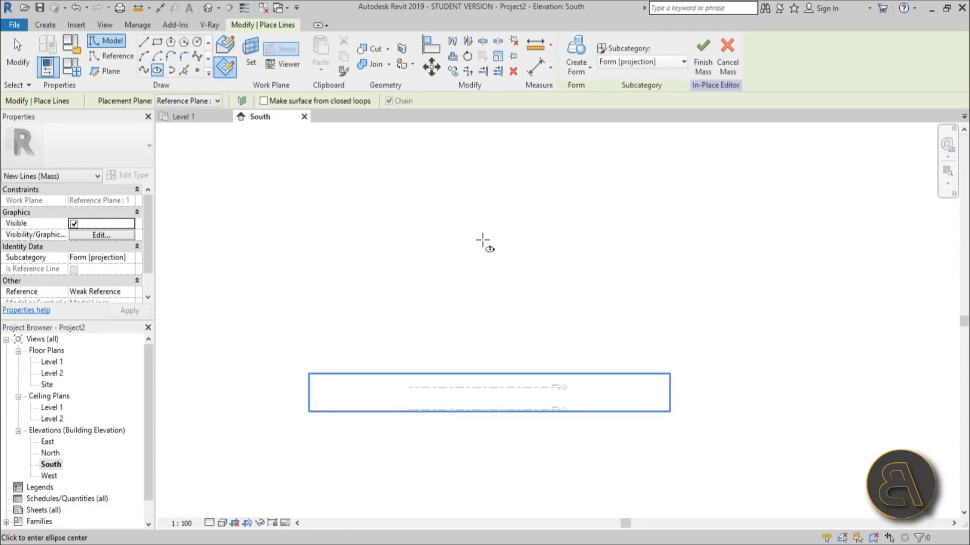
click(482, 241)
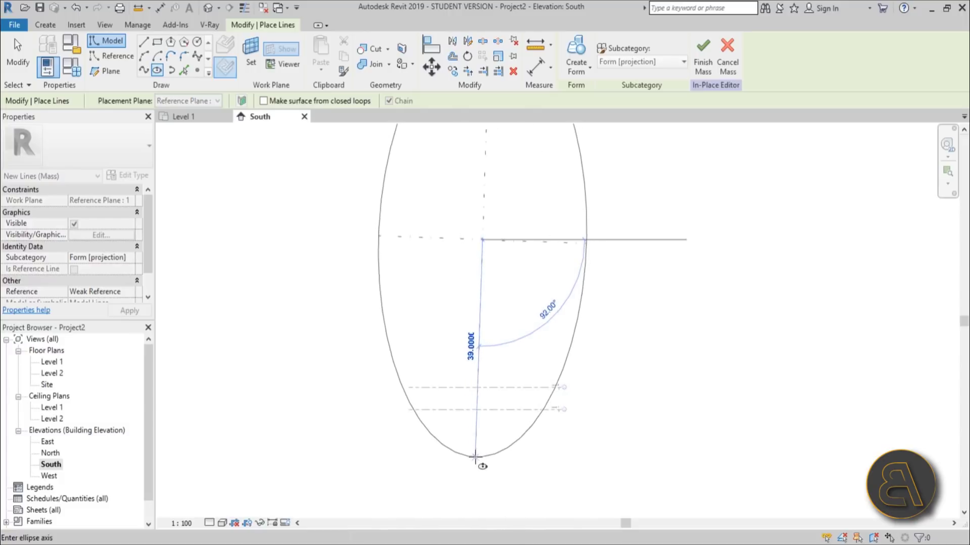
scroll(482, 459, down, 1)
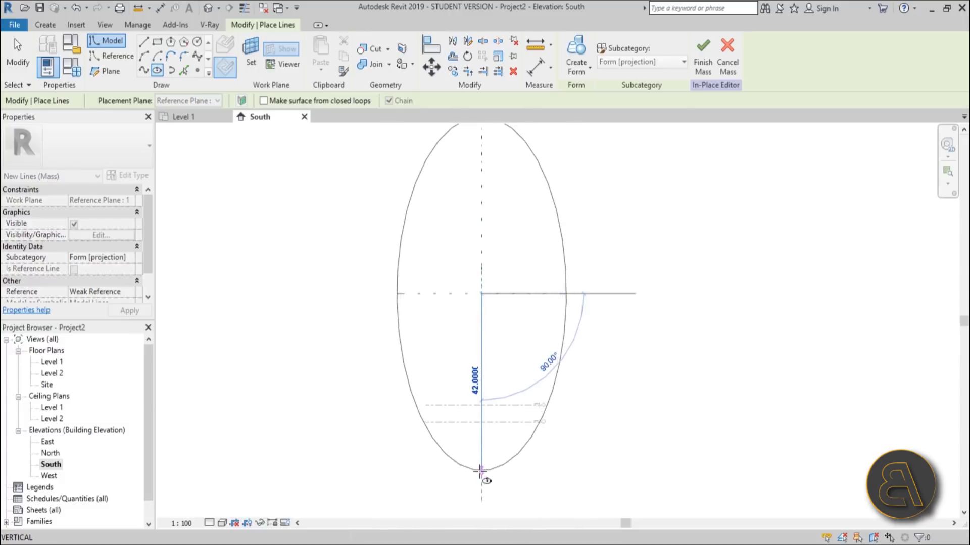
scroll(480, 483, down, 2)
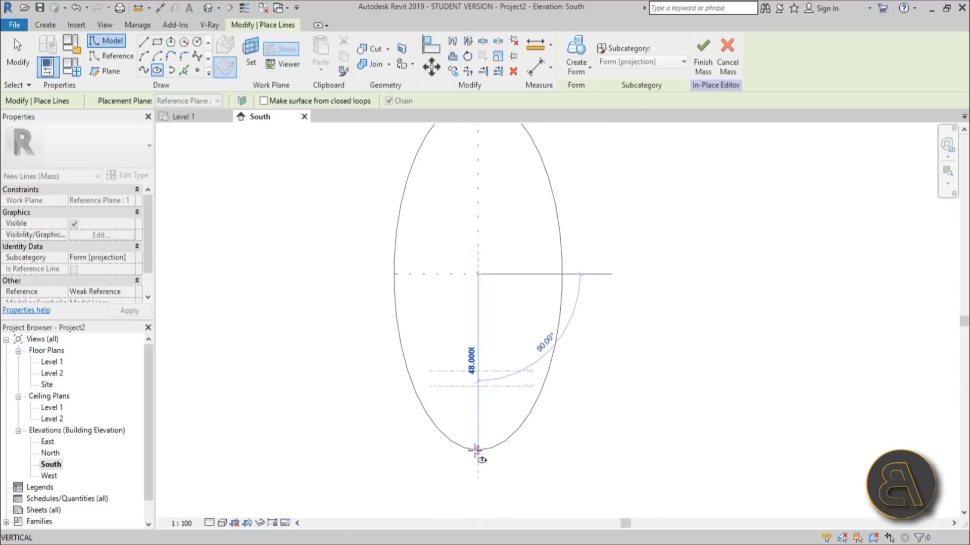
click(477, 455)
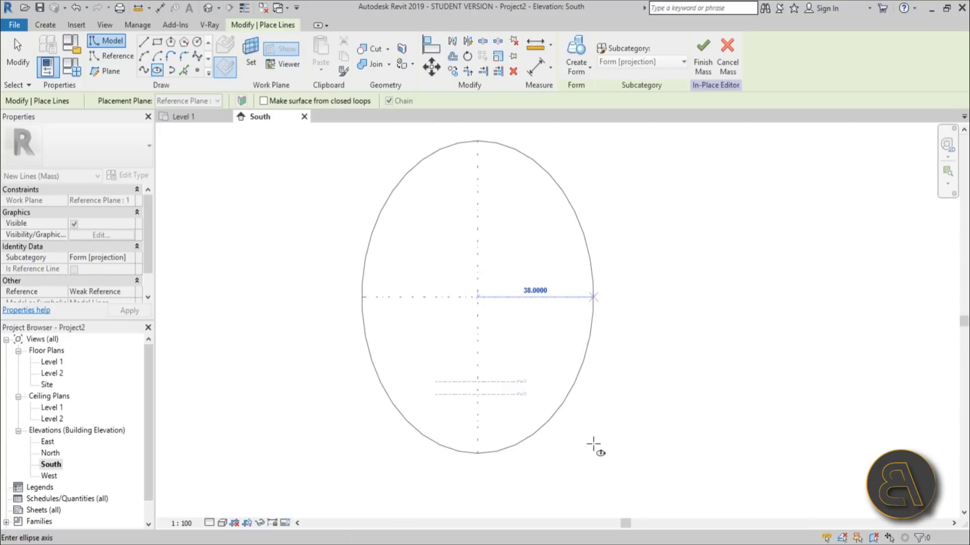
click(593, 445)
Open the Default 3D View and orbit to see the ellipse
click(21, 50)
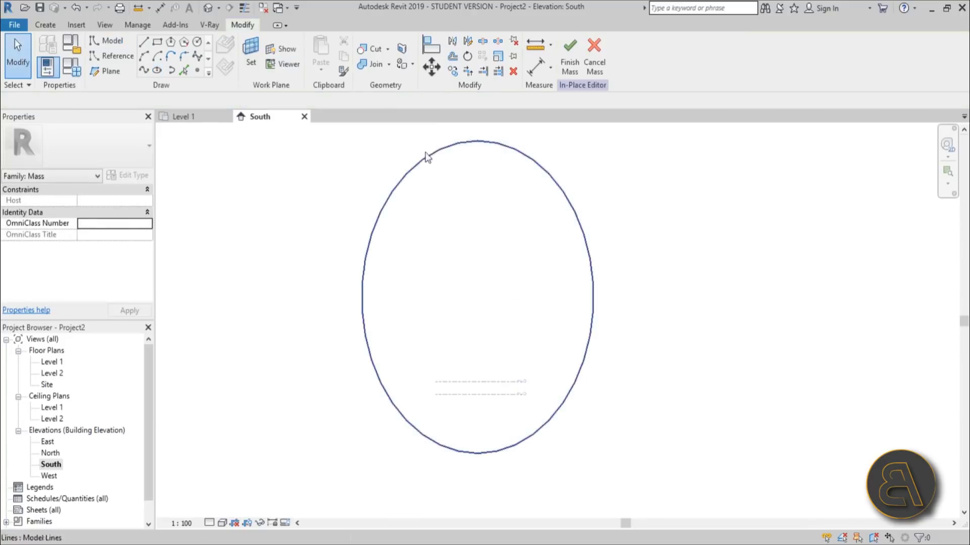
click(210, 13)
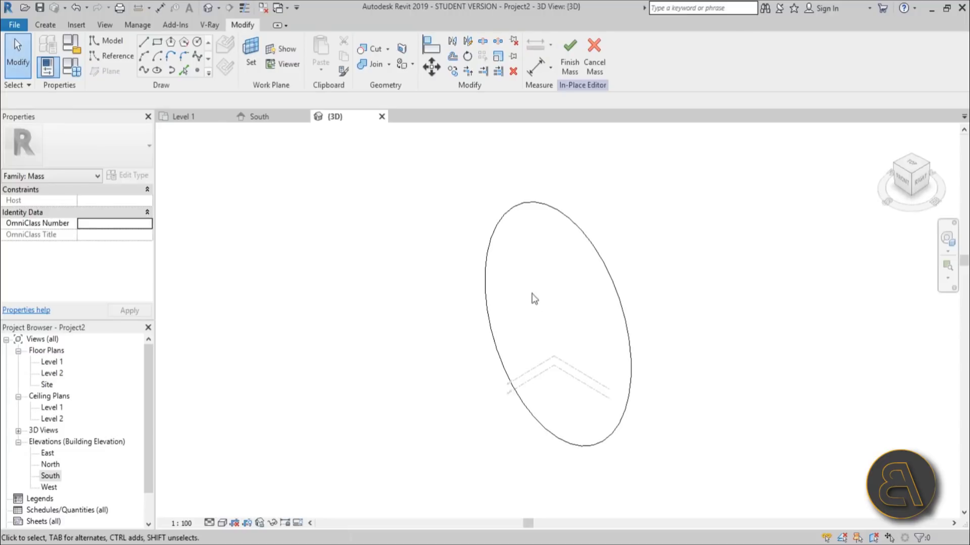
mouse_move(535, 305)
shift+middle_down()
mouse_move(385, 292)
mouse_move(526, 225)
mouse_move(622, 216)
mouse_move(557, 267)
shift+middle_up()
Place a reference point at the ellipse's top quadrant and set its plane as the work plane
click(200, 72)
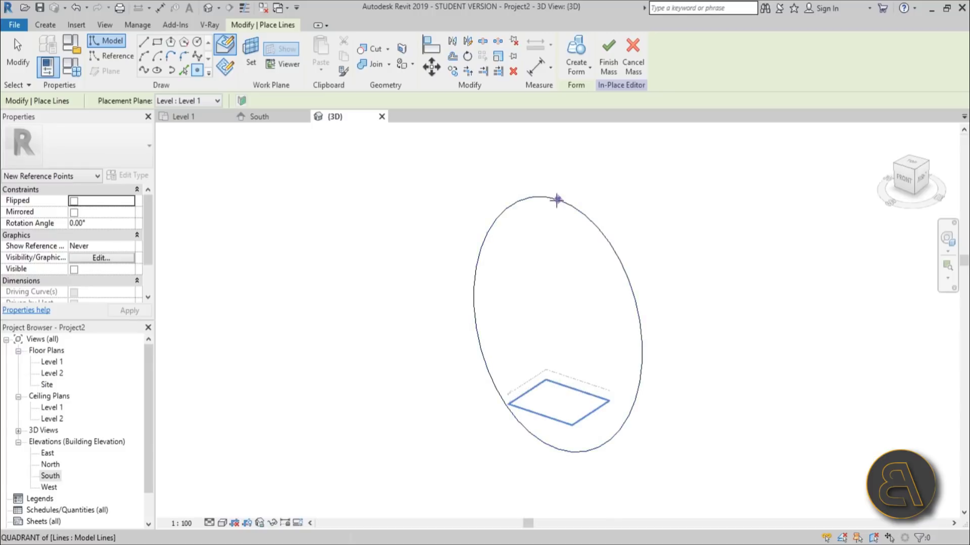
click(557, 200)
mouse_move(560, 203)
shift+middle_down()
mouse_move(644, 172)
mouse_move(572, 203)
mouse_move(556, 196)
mouse_move(568, 199)
shift+middle_up()
key(Escape)
scroll(568, 198, up, 4)
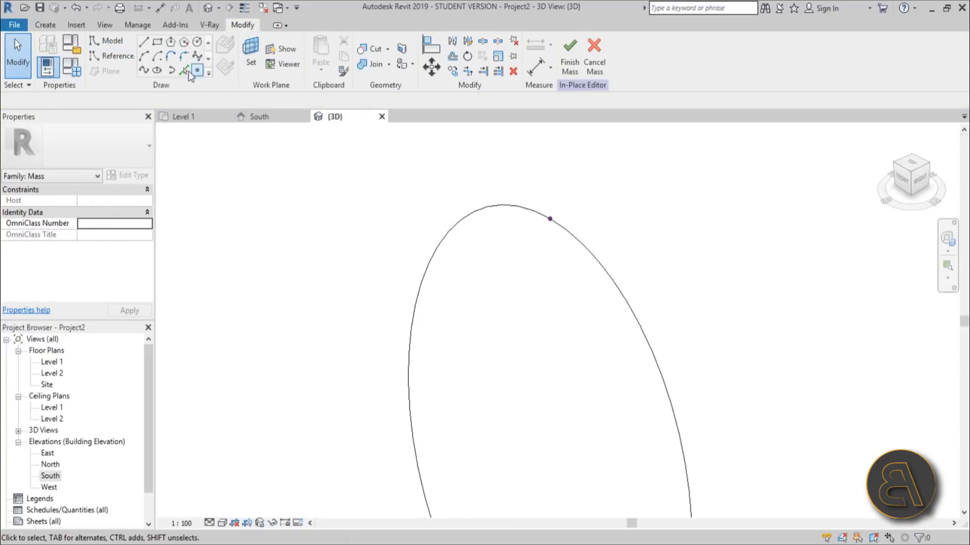
click(251, 58)
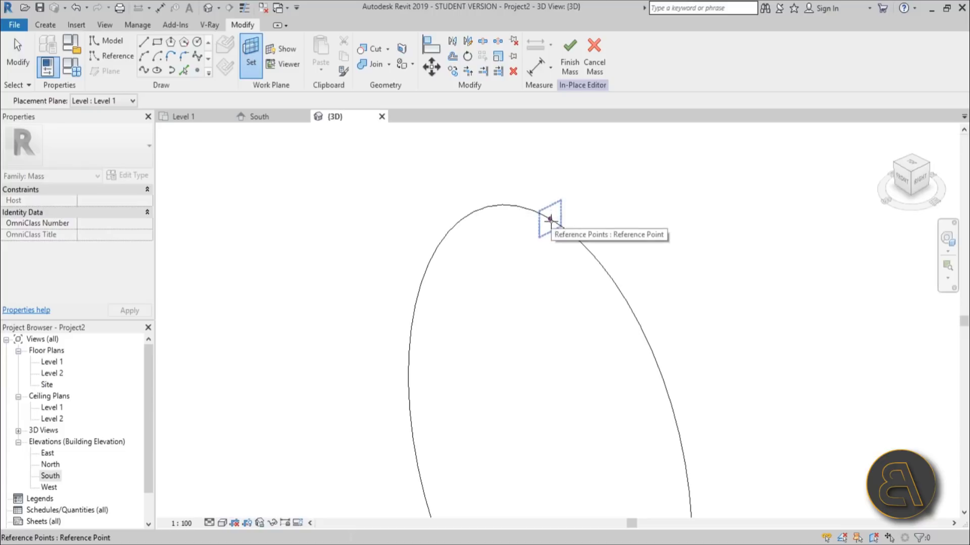
shift+middle_drag(549, 219, 228, 79)
Draw a circle of radius 20 centred on the reference point at the ellipse's top
click(551, 211)
click(197, 42)
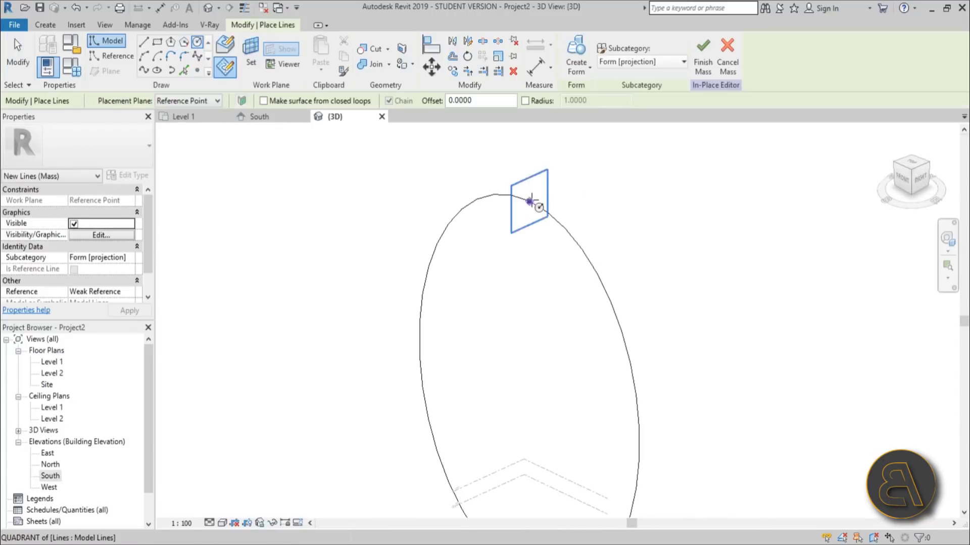
click(530, 200)
shift+middle_drag(531, 201, 709, 61)
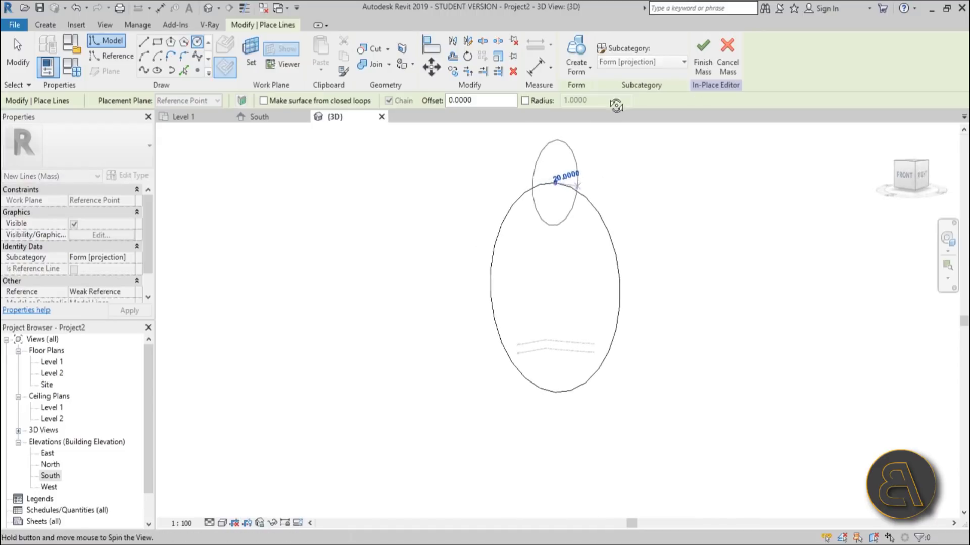
click(580, 180)
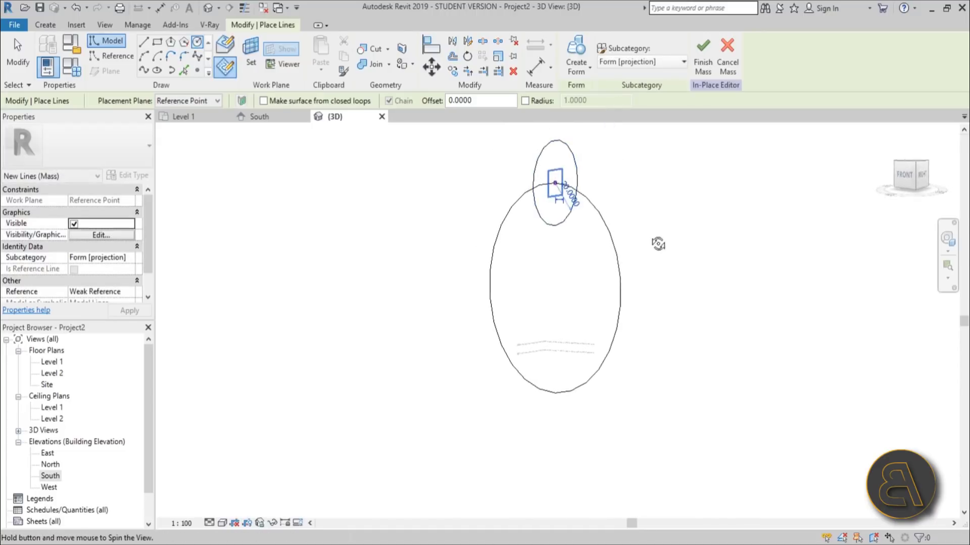
shift+middle_drag(655, 240, 601, 227)
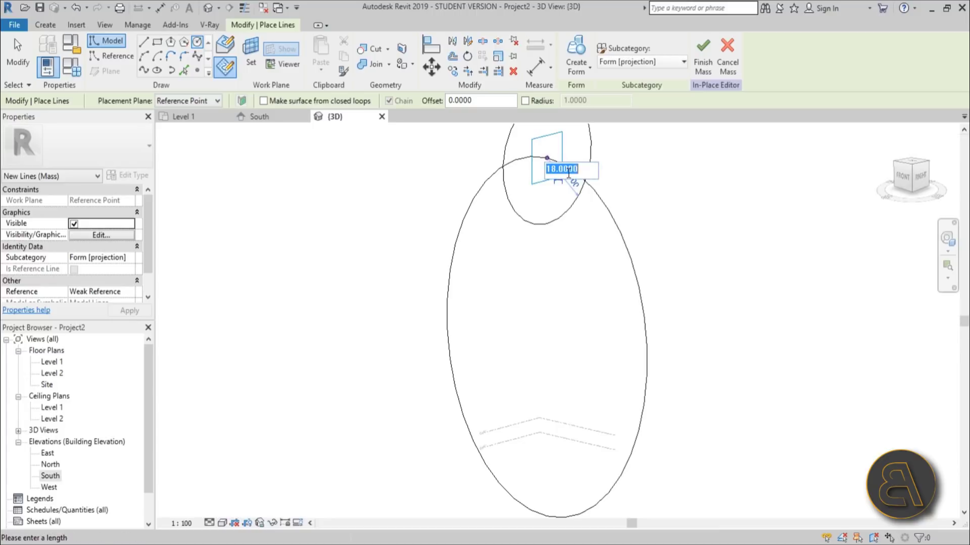
text(20)
key(Return)
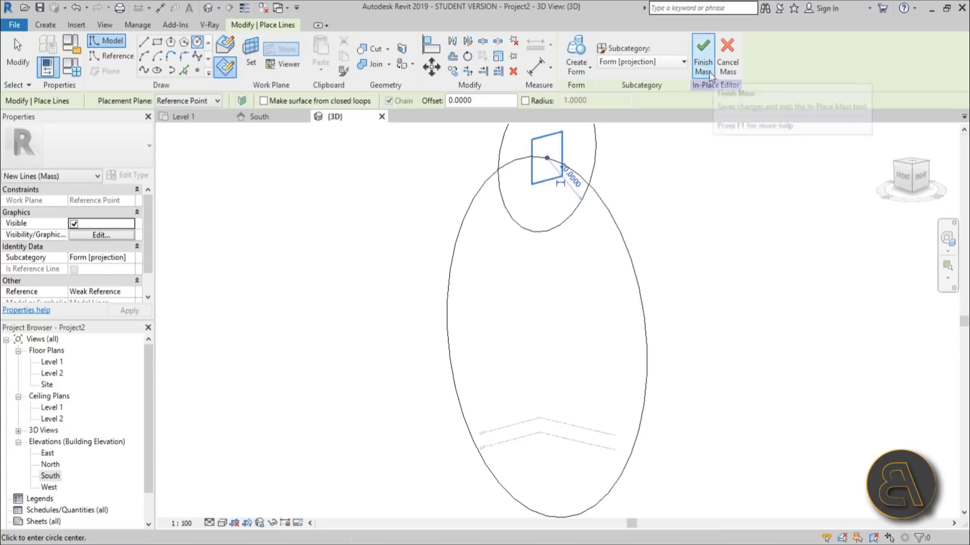
key(Escape)
key(Escape)
click(511, 218)
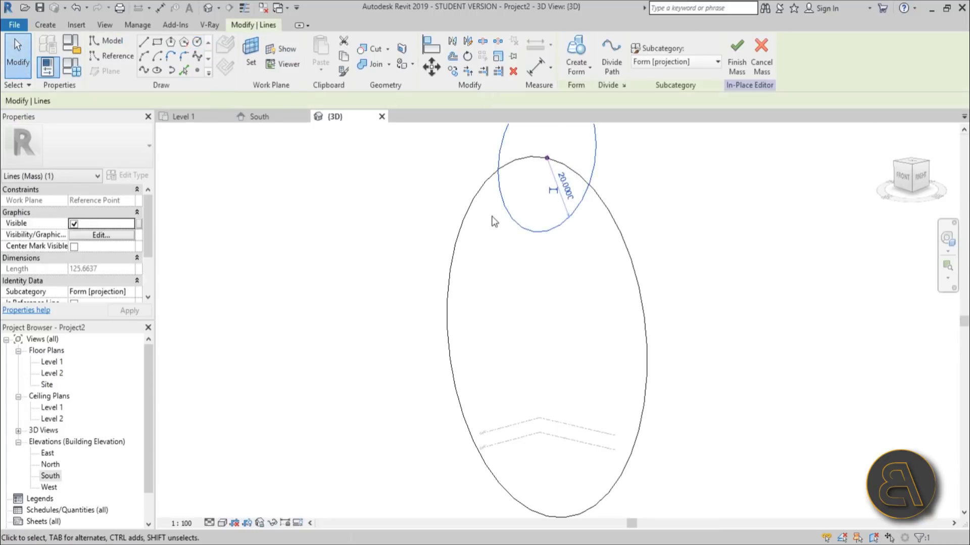
Select the circle and ellipse, create a Solid Form ring, and orbit to check it
ctrl+click(479, 223)
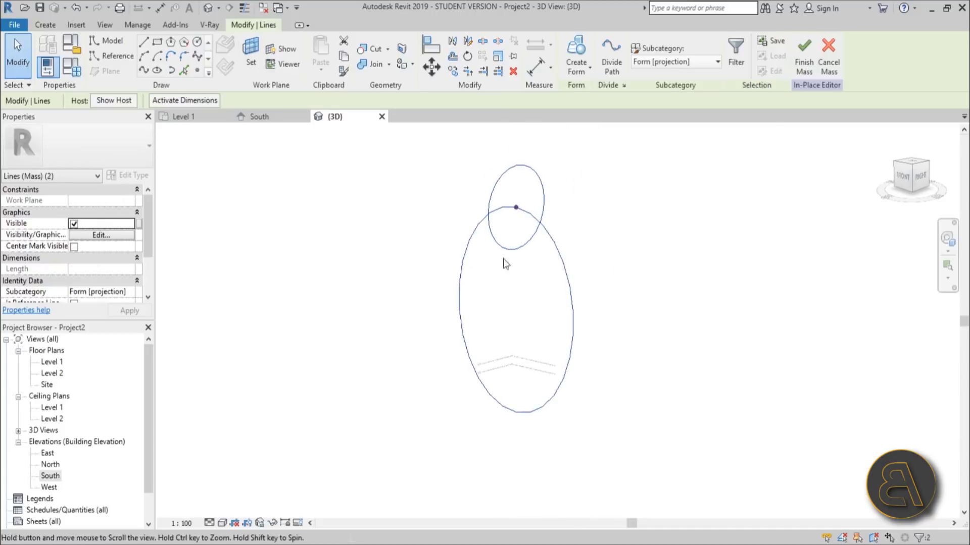
click(576, 56)
shift+middle_drag(650, 314, 609, 386)
scroll(551, 229, up, 3)
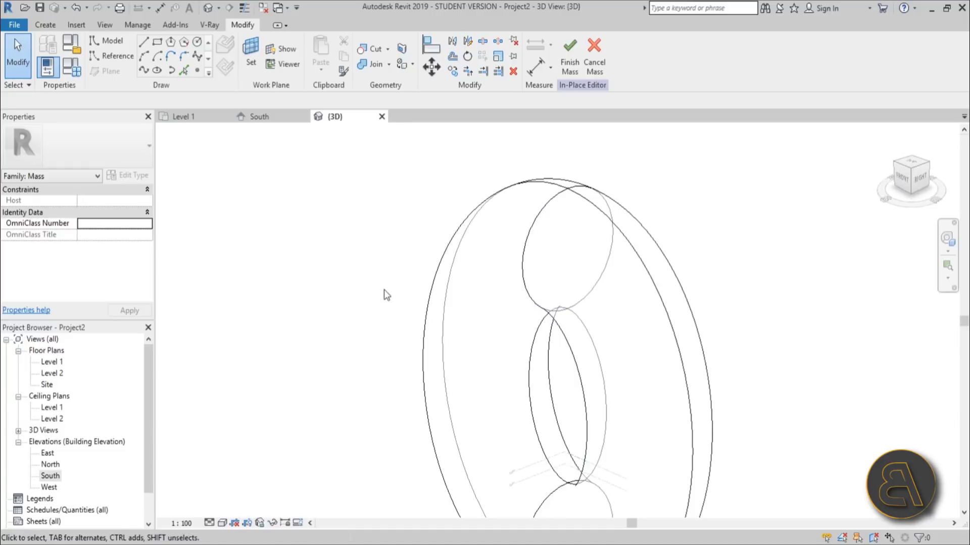
scroll(386, 293, down, 3)
mouse_move(409, 334)
shift+middle_down()
mouse_move(464, 332)
mouse_move(424, 336)
shift+middle_up()
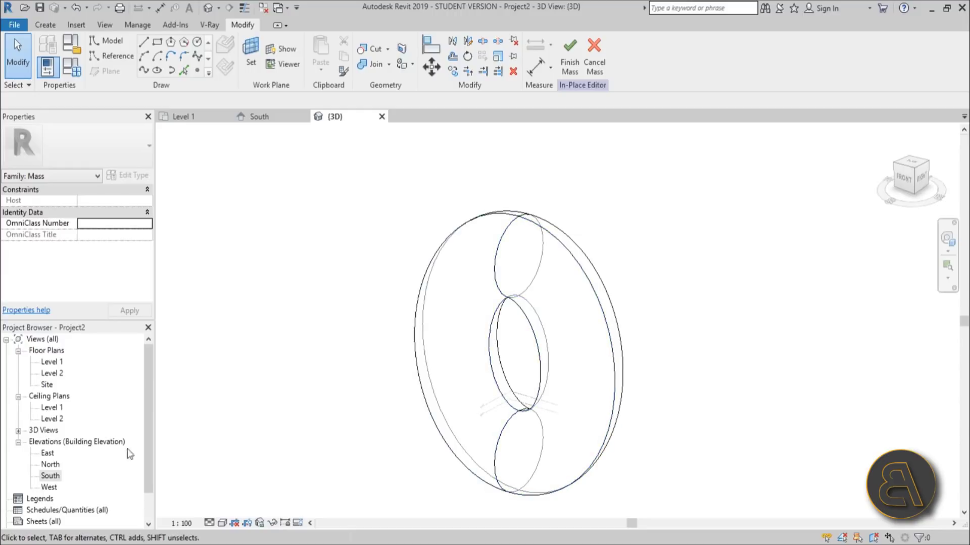
In the South elevation, draw a 36-metre horizontal line across the ring's inner opening
double_click(52, 476)
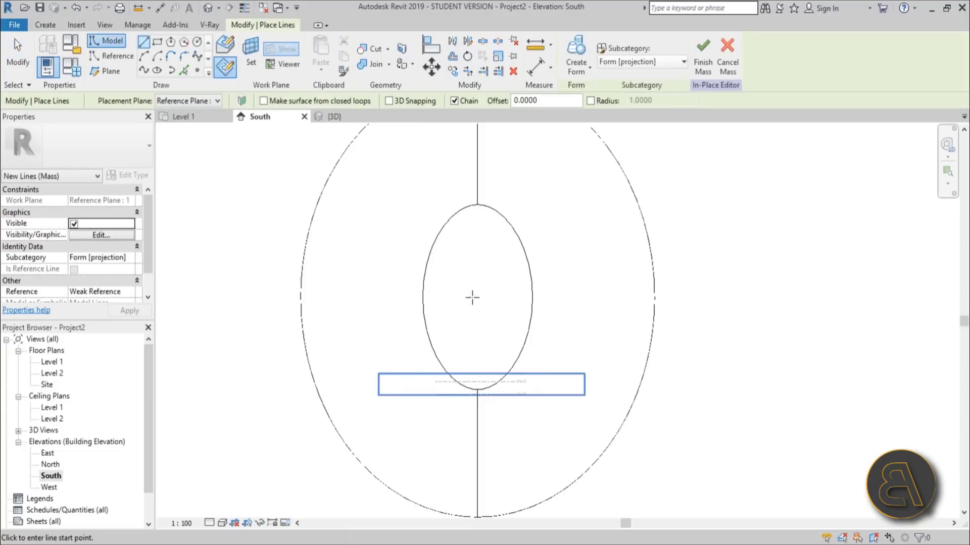
click(423, 297)
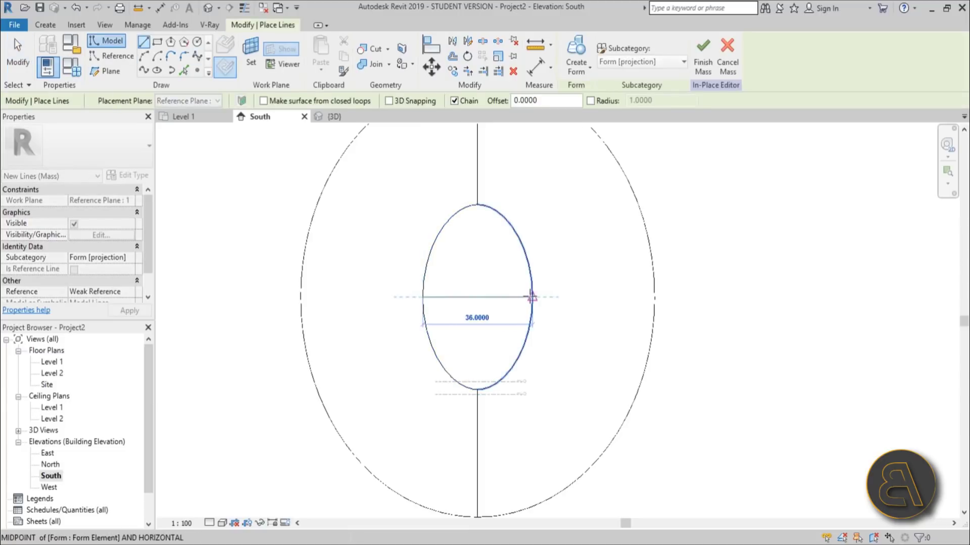
click(532, 297)
key(Escape)
key(Escape)
click(484, 301)
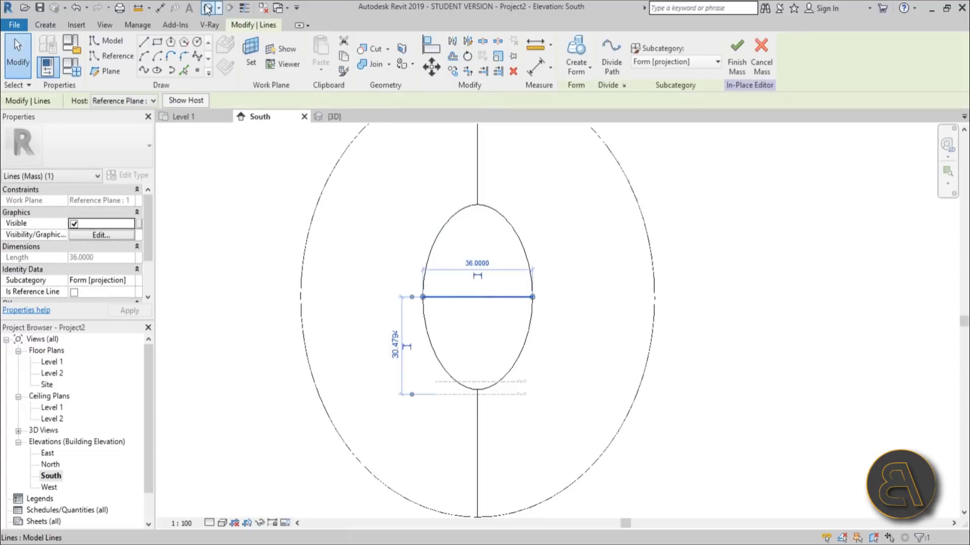
click(333, 116)
mouse_move(612, 293)
shift+middle_down()
mouse_move(519, 289)
mouse_move(640, 266)
mouse_move(658, 279)
mouse_move(623, 282)
shift+middle_up()
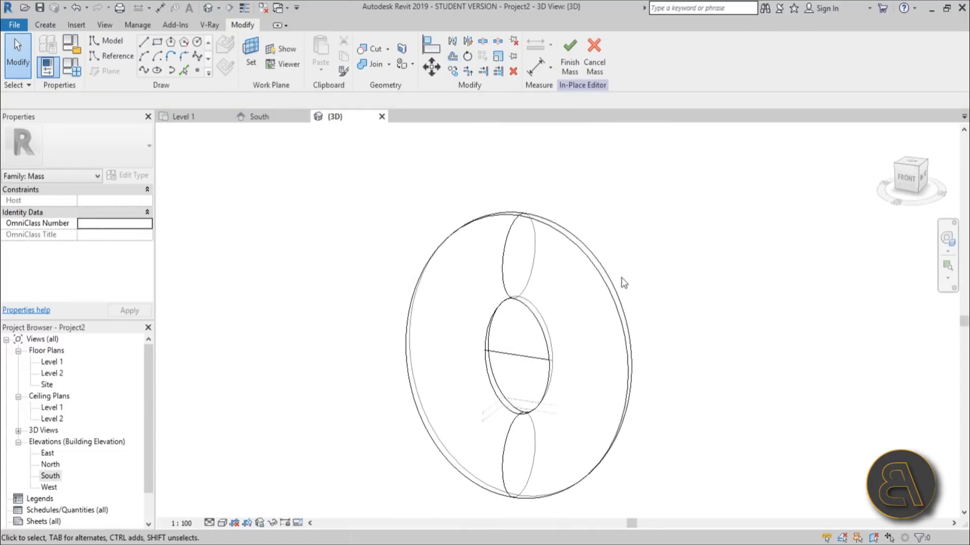
Select and deselect the ring form, then orbit the 3D view around it
key(Tab)
click(494, 218)
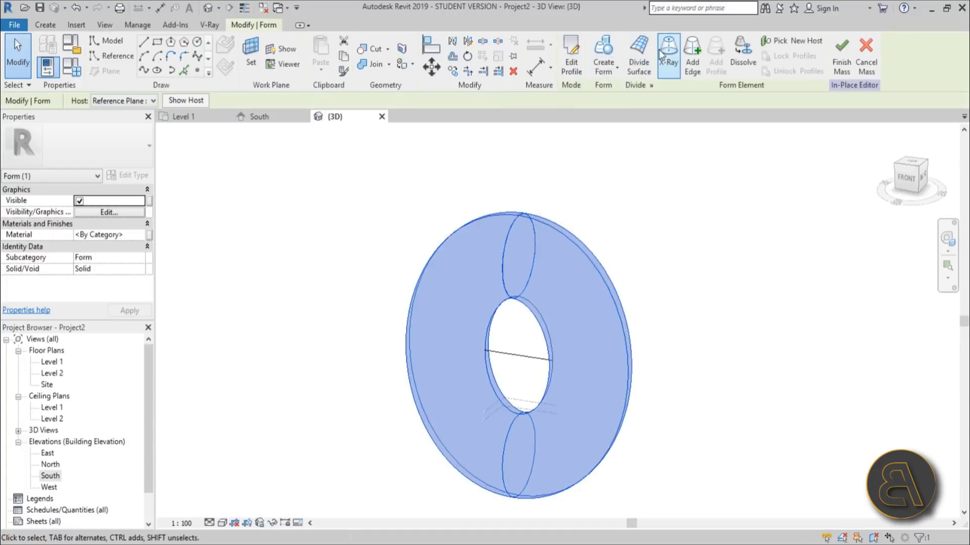
click(648, 264)
shift+middle_drag(669, 327, 706, 296)
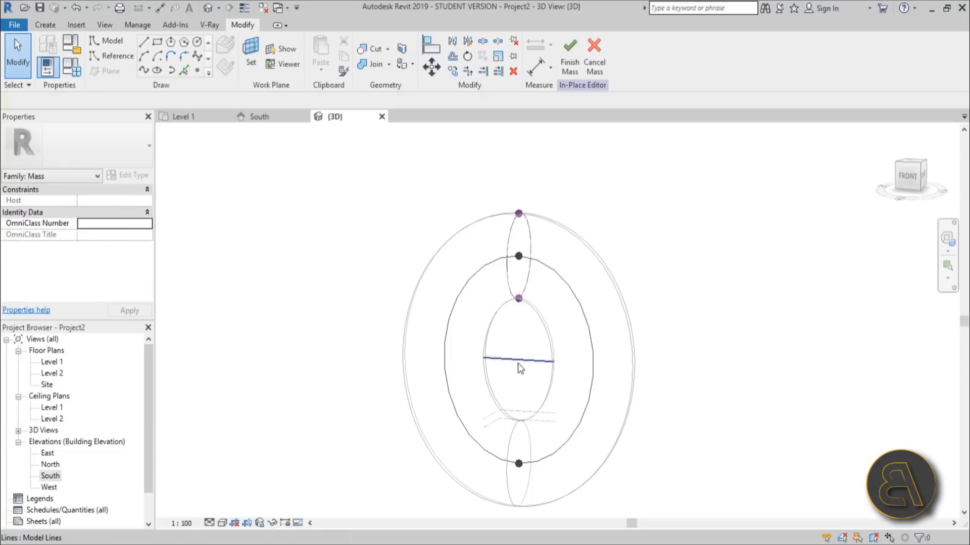
Draw a model-line ellipse on Reference Plane : 1 through the tube's top and bottom centre points
click(156, 71)
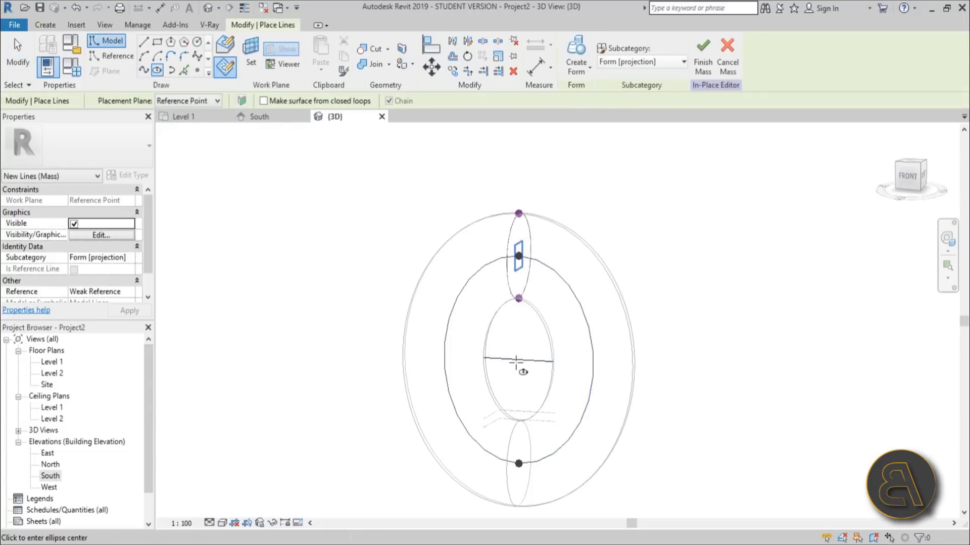
click(260, 63)
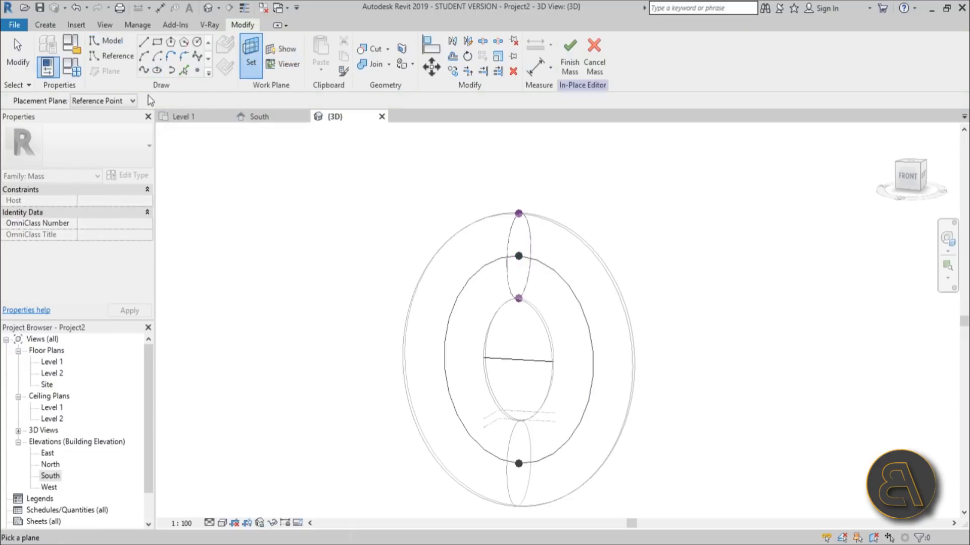
click(132, 101)
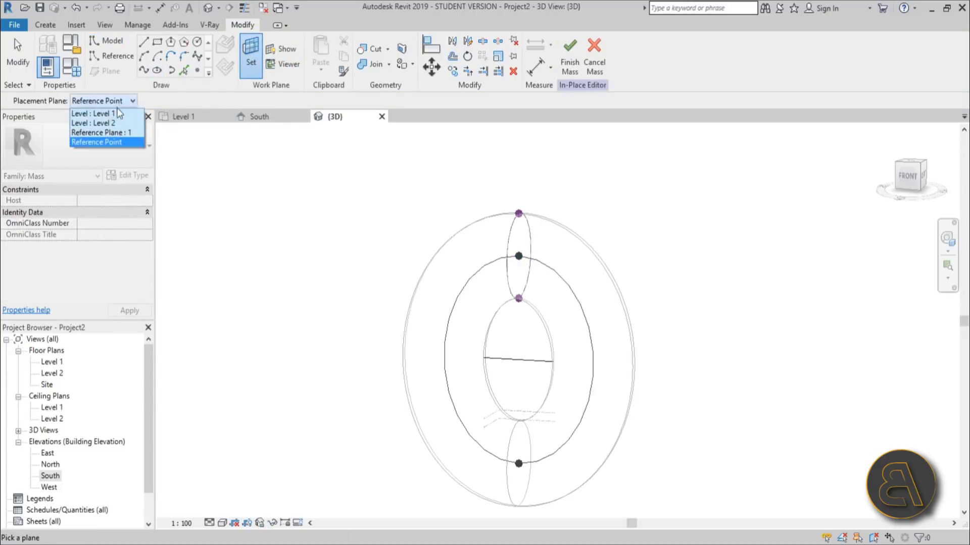
click(105, 134)
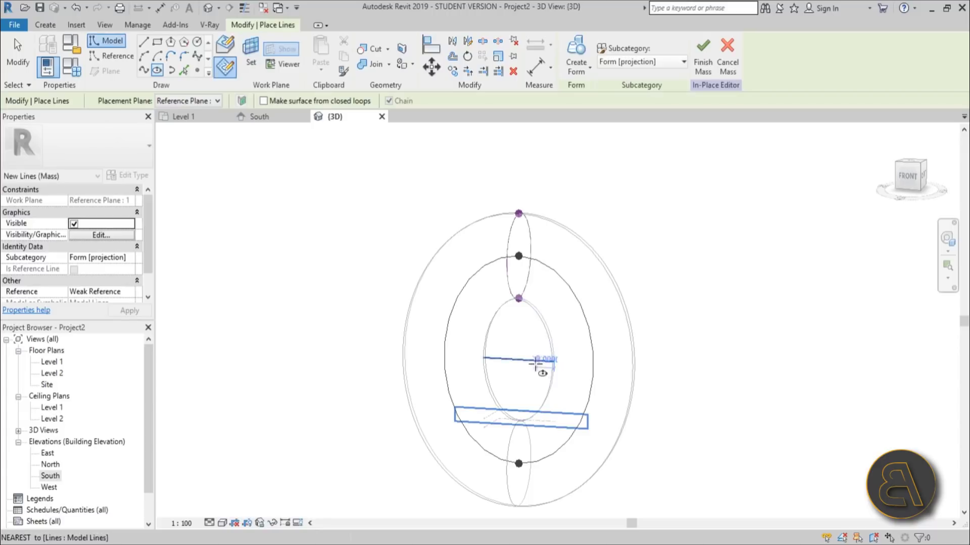
click(519, 256)
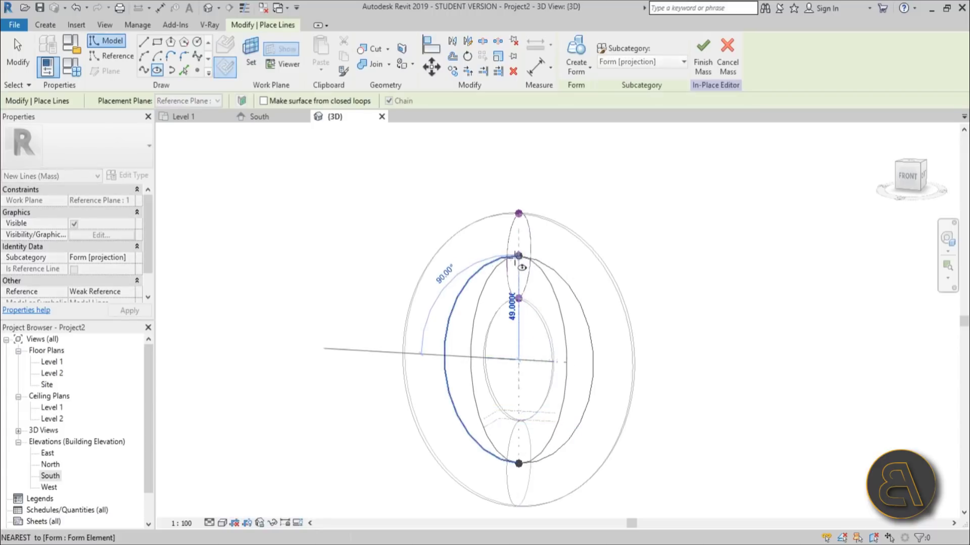
click(589, 360)
key(Escape)
key(Escape)
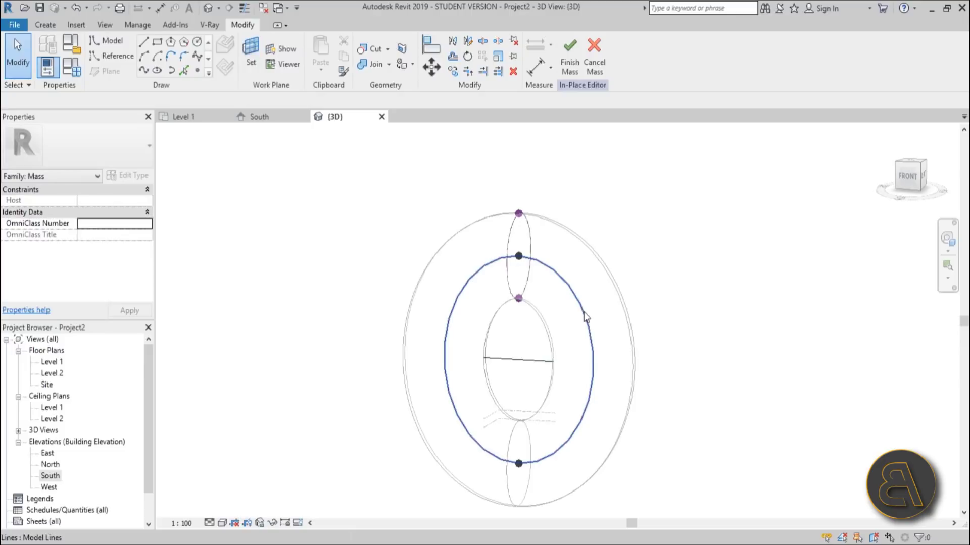
click(49, 28)
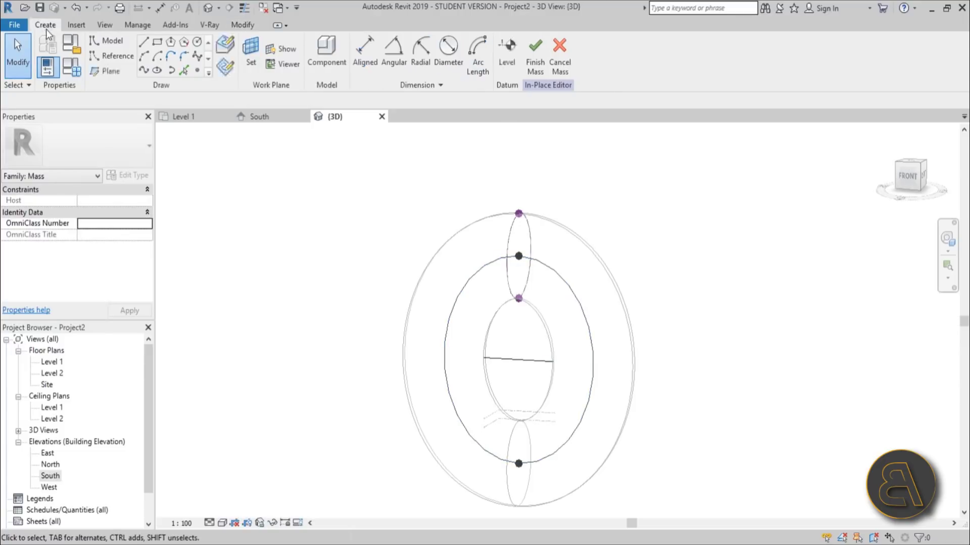
Turn off X-Ray display on the torus form
click(557, 226)
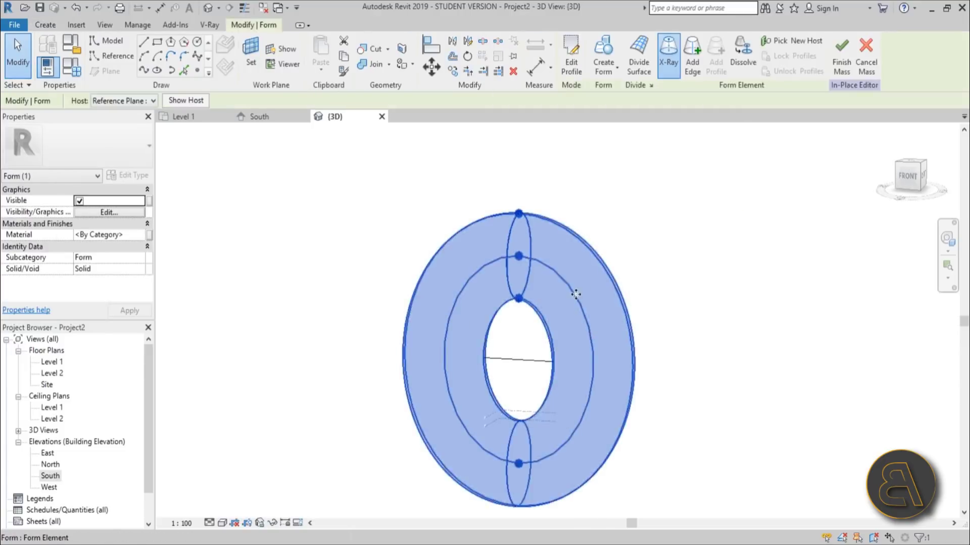
click(668, 74)
click(672, 263)
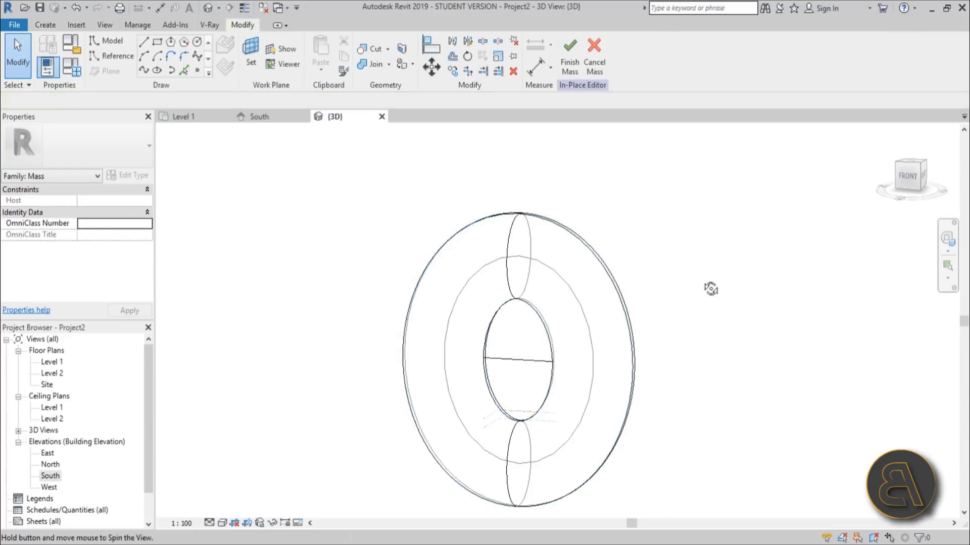
Place a reference point at the top of the inner path ellipse
shift+middle_drag(699, 293, 558, 275)
scroll(544, 278, up, 3)
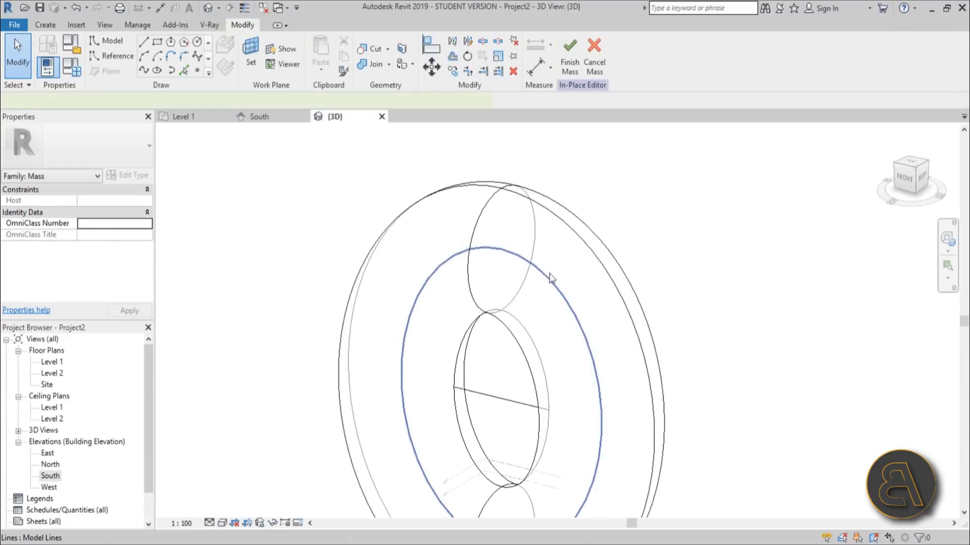
click(559, 273)
key(Escape)
click(197, 70)
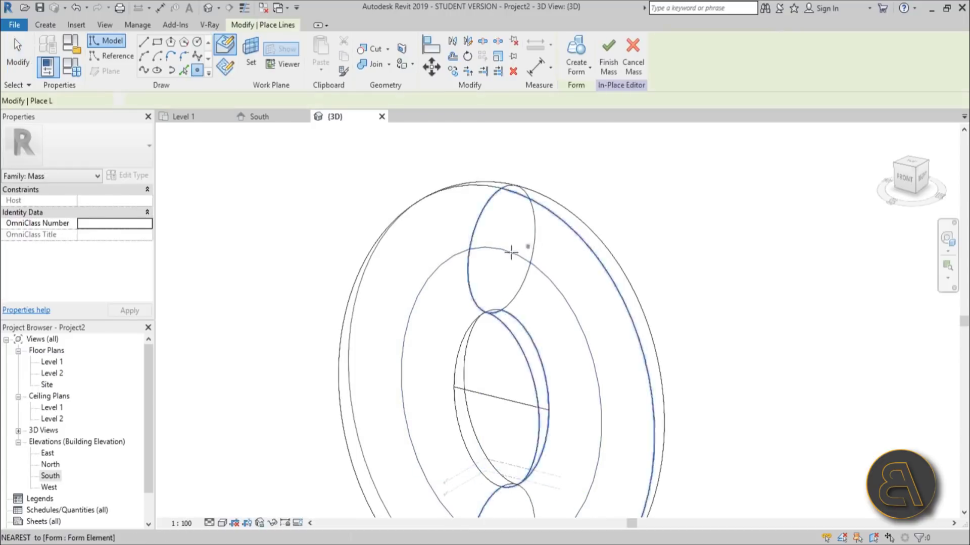
click(502, 249)
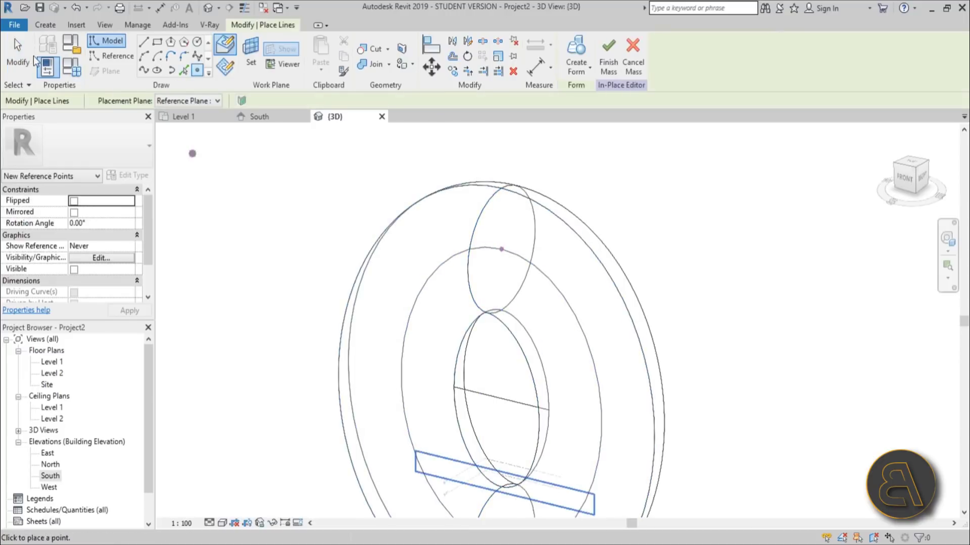
key(Escape)
key(Escape)
shift+middle_drag(559, 271, 482, 244)
scroll(500, 253, up, 2)
scroll(516, 257, down, 3)
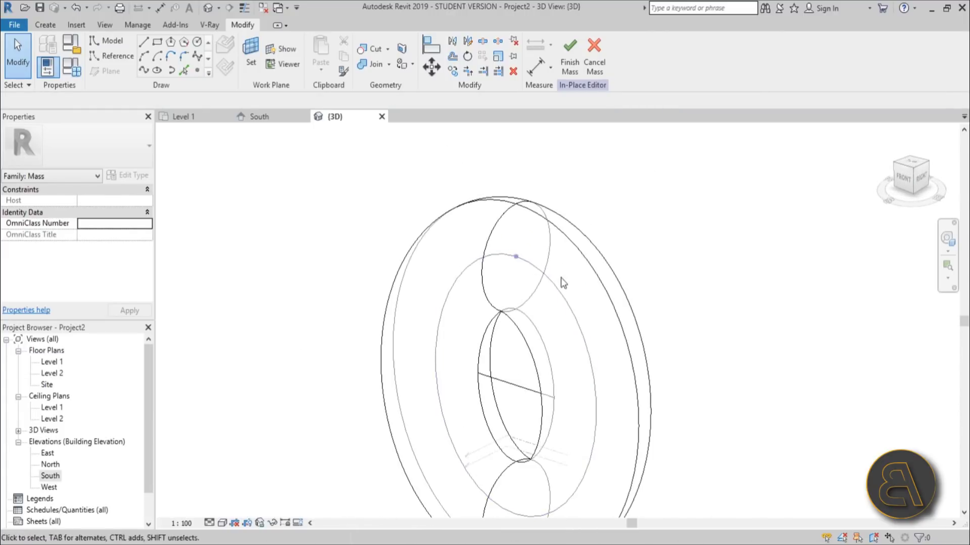
shift+middle_drag(728, 288, 733, 292)
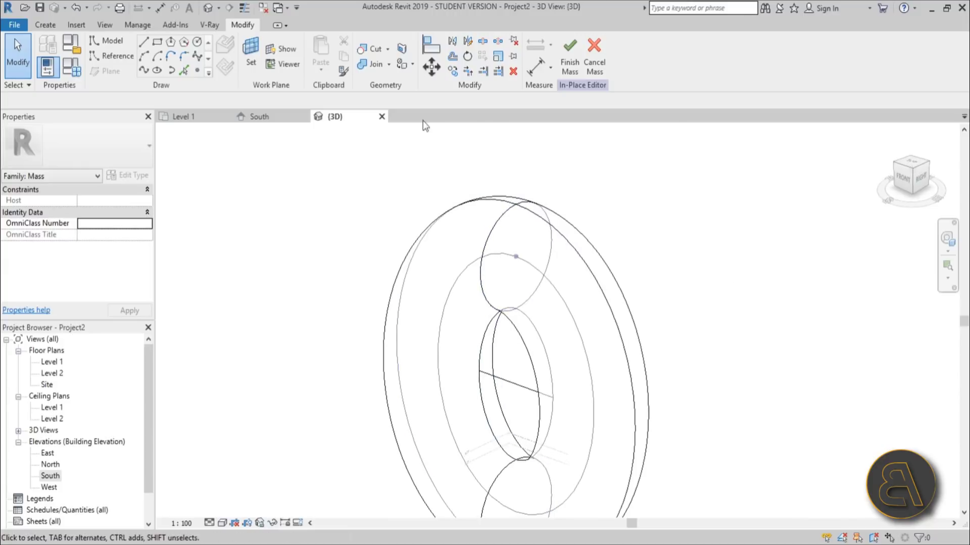
Draw a radius 19 circle centred on the reference point, using its plane as work plane
click(196, 43)
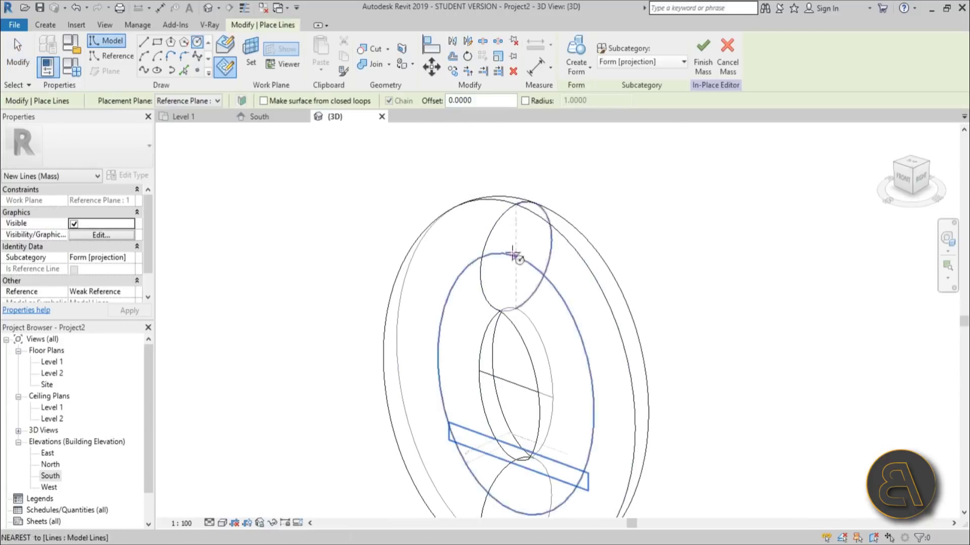
click(256, 56)
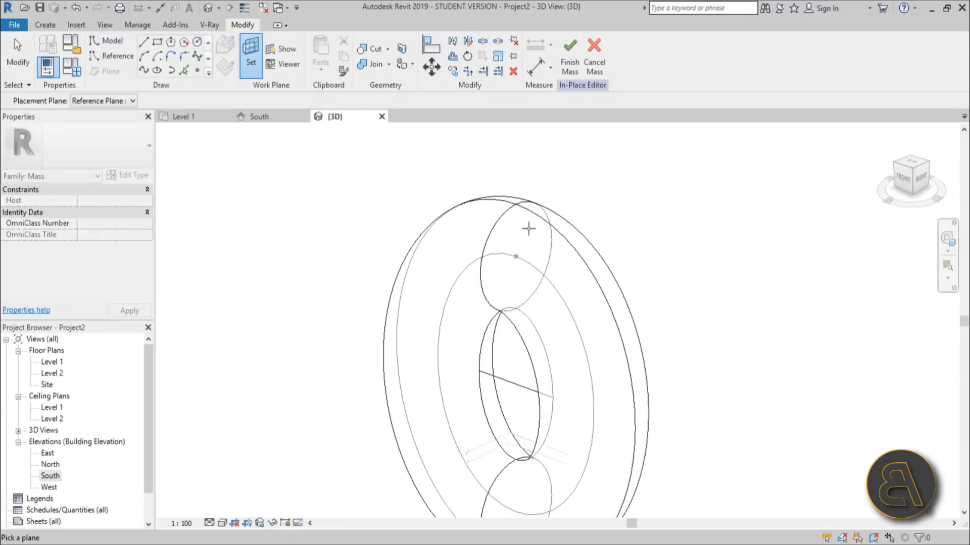
click(516, 256)
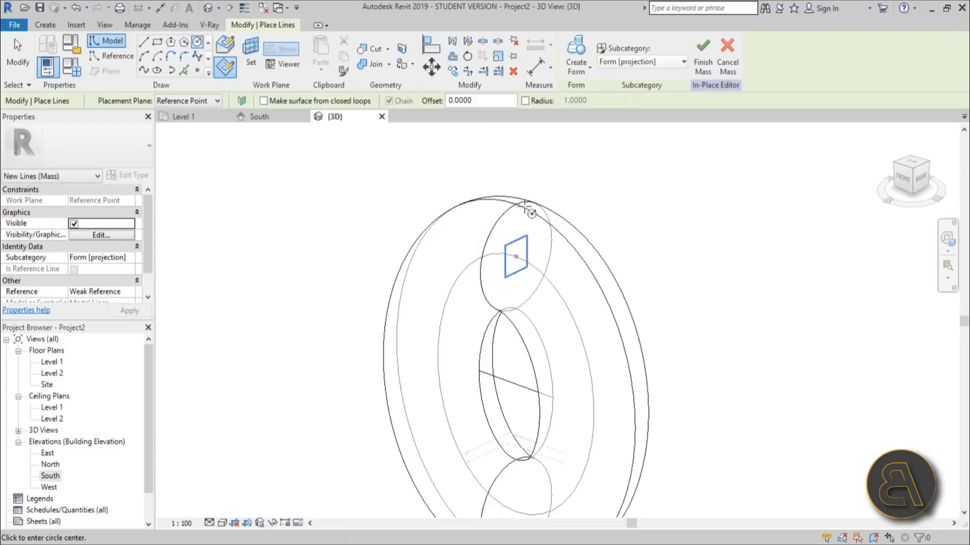
scroll(537, 224, up, 3)
click(502, 287)
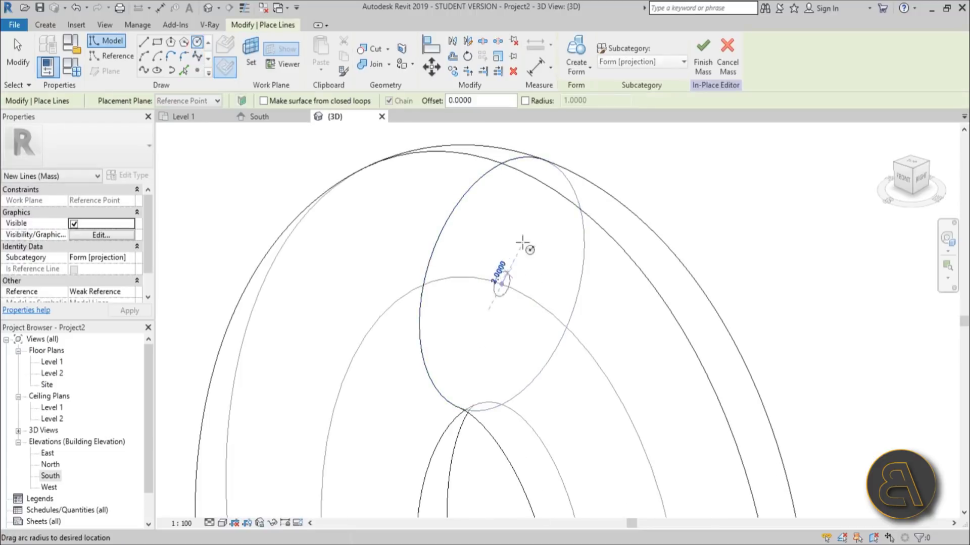
scroll(549, 178, up, 2)
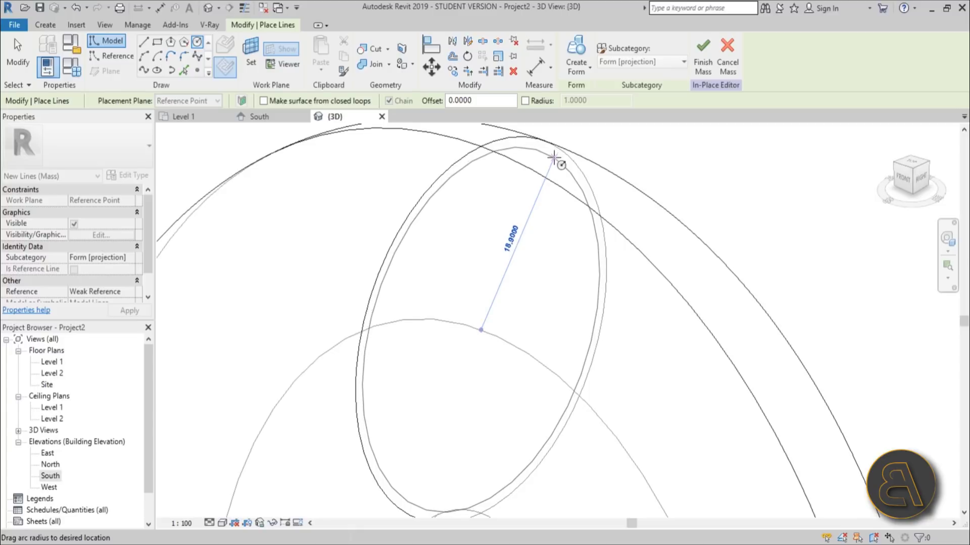
click(558, 156)
scroll(517, 242, down, 2)
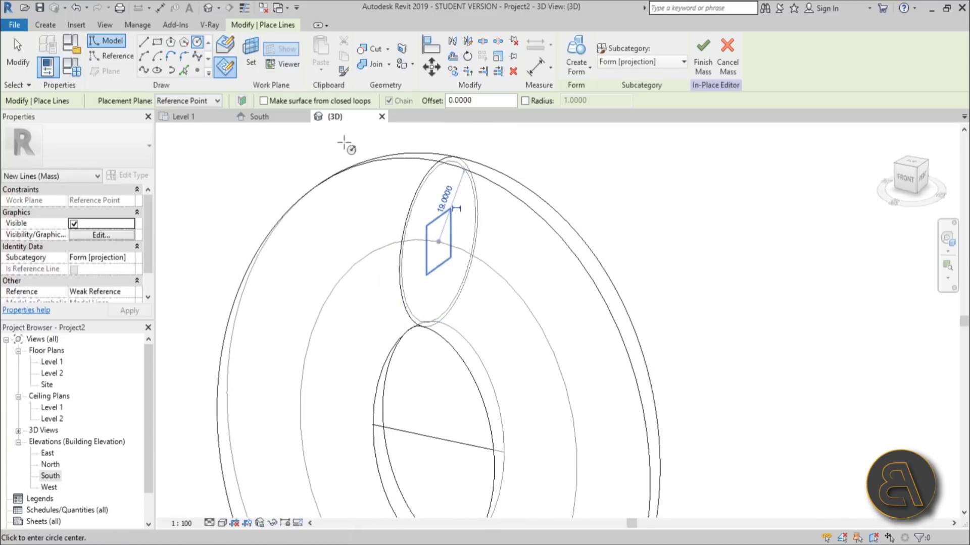
click(23, 62)
Sweep the circle along the inner ellipse to create a new ring form
click(471, 251)
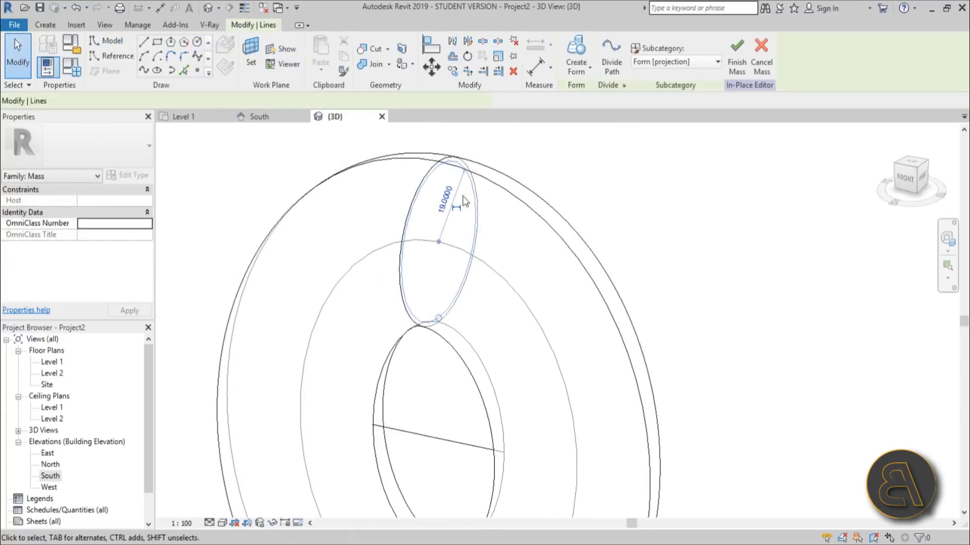
ctrl+click(467, 272)
click(576, 56)
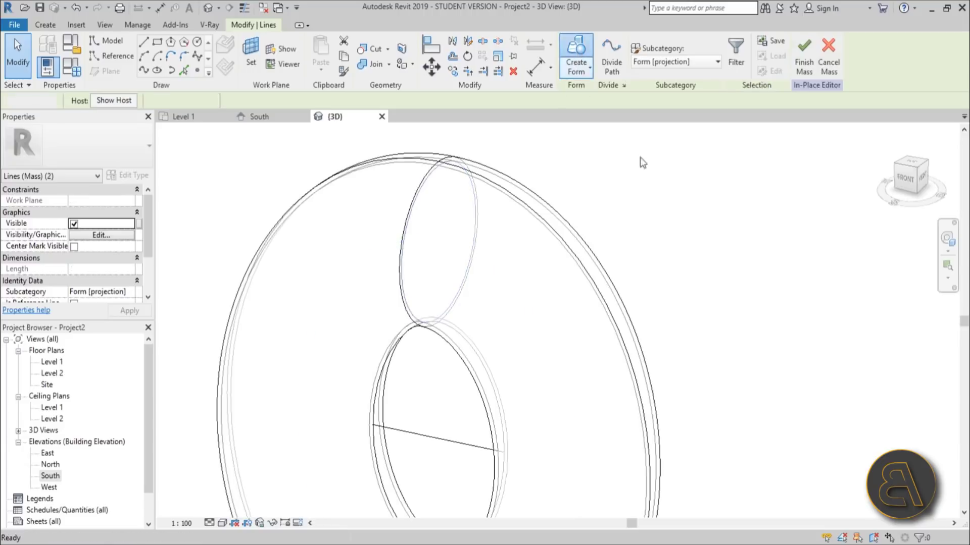
In the South elevation, draw a model-line rectangle across the ring's lower part
click(651, 172)
scroll(655, 176, down, 3)
shift+middle_drag(680, 179, 727, 119)
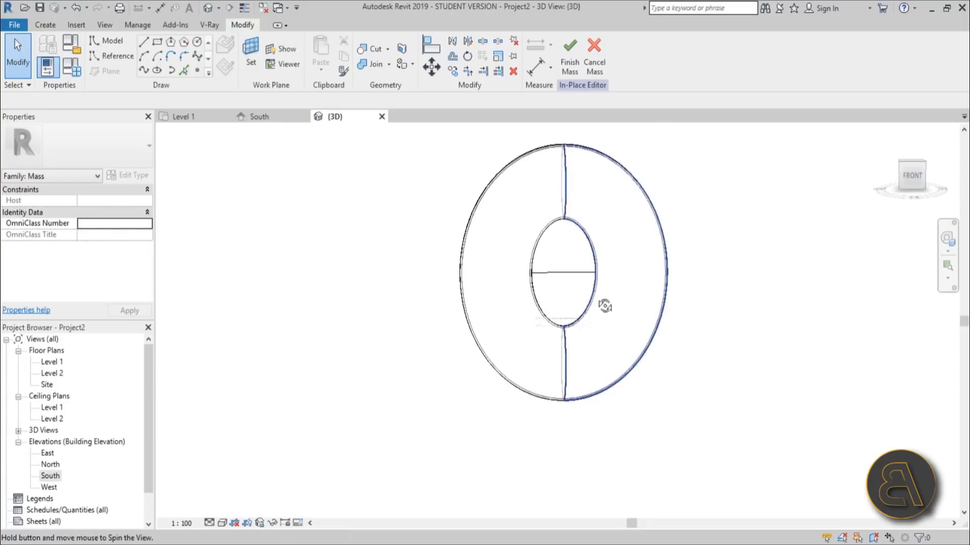
shift+middle_drag(602, 246, 576, 298)
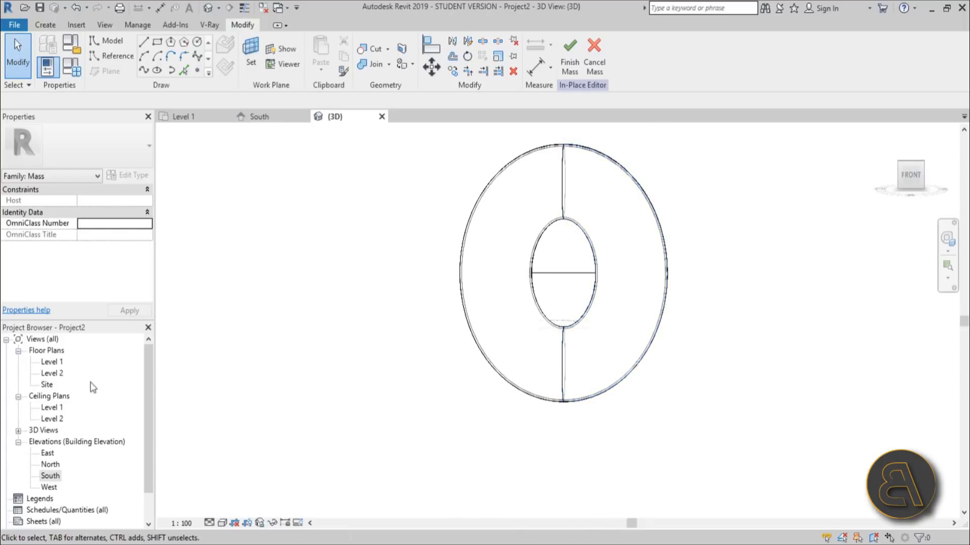
click(52, 362)
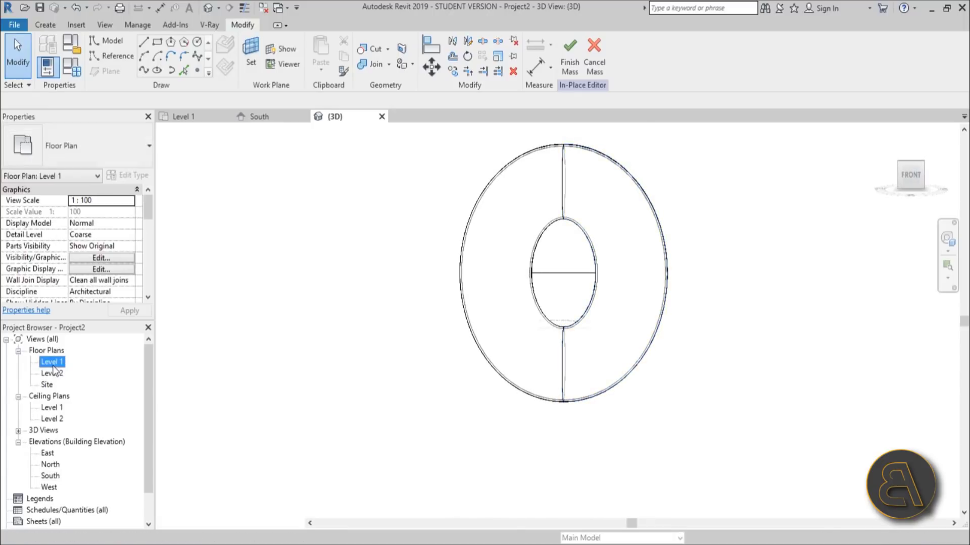
double_click(50, 475)
middle_drag(483, 227, 467, 199)
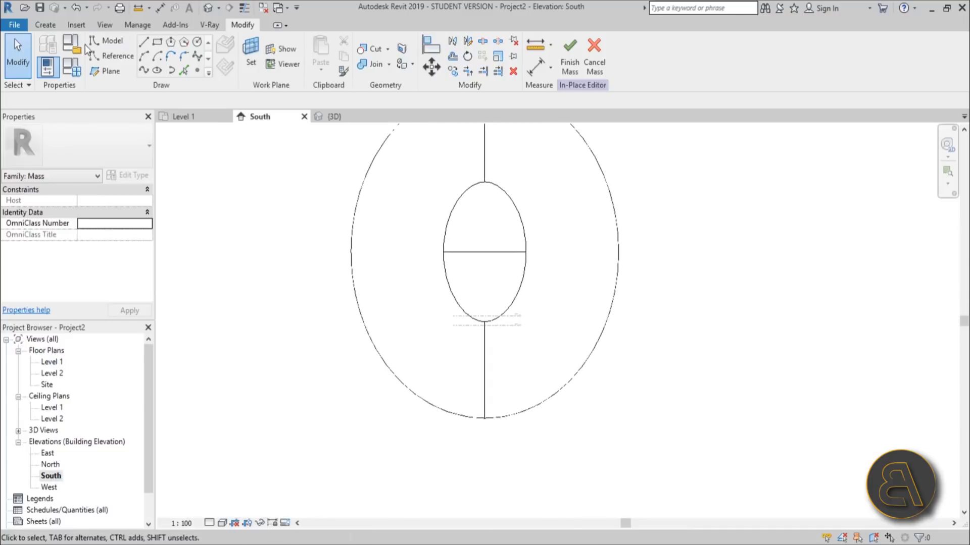
key(l)
key(i)
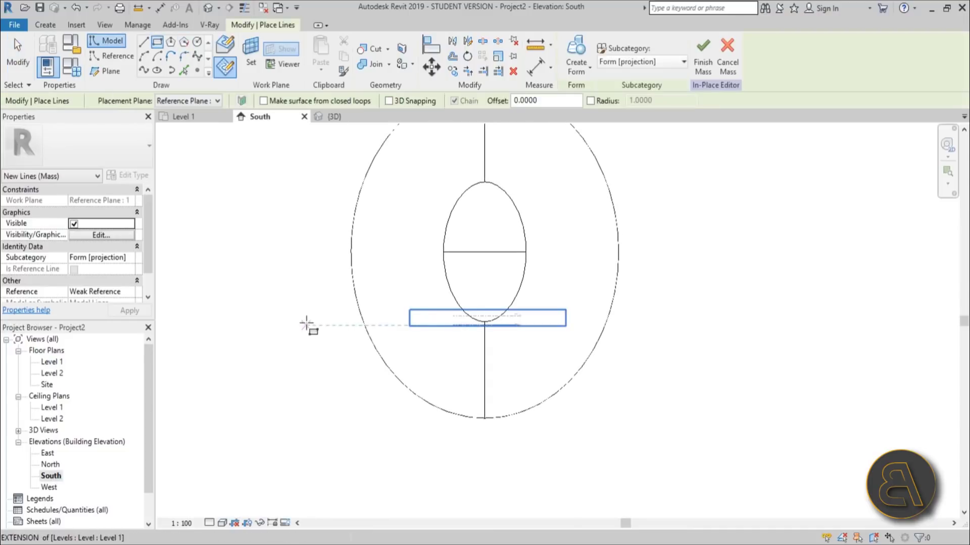
click(307, 326)
click(686, 451)
key(Escape)
key(Escape)
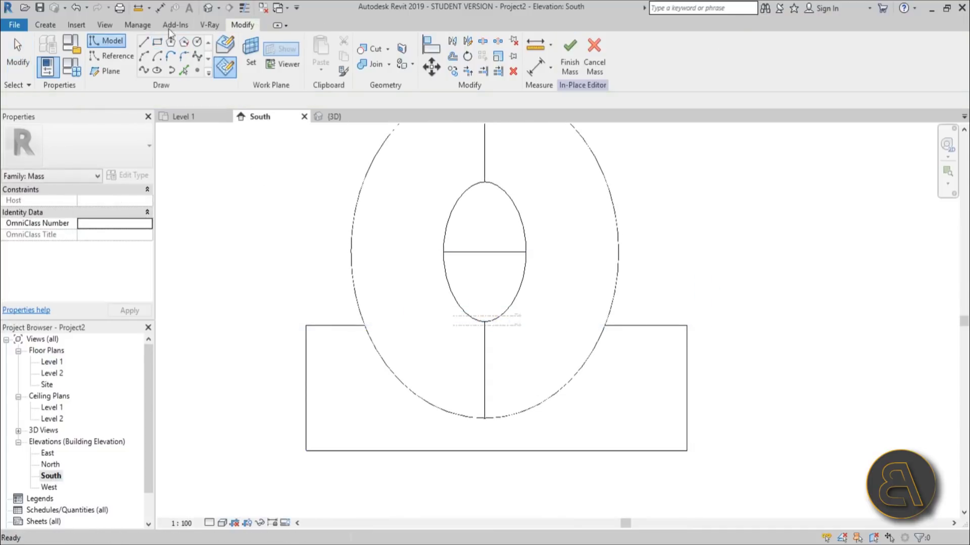
Back in the 3D view, select the four rectangle lines
click(207, 7)
shift+middle_drag(552, 264, 559, 373)
click(559, 372)
shift+middle_drag(422, 374, 528, 305)
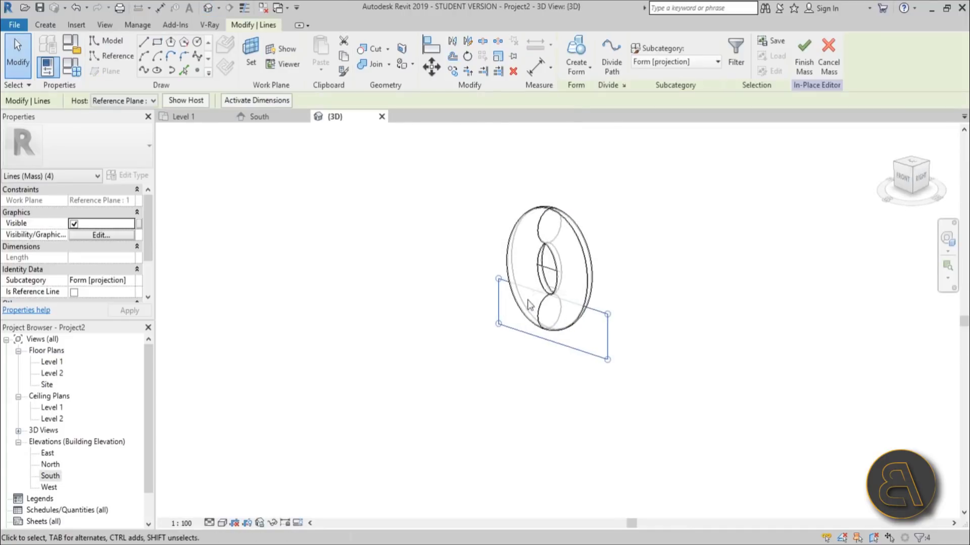
Turn the rectangle into a void form and drag it down to cut a flat base off the ring
click(584, 74)
click(598, 119)
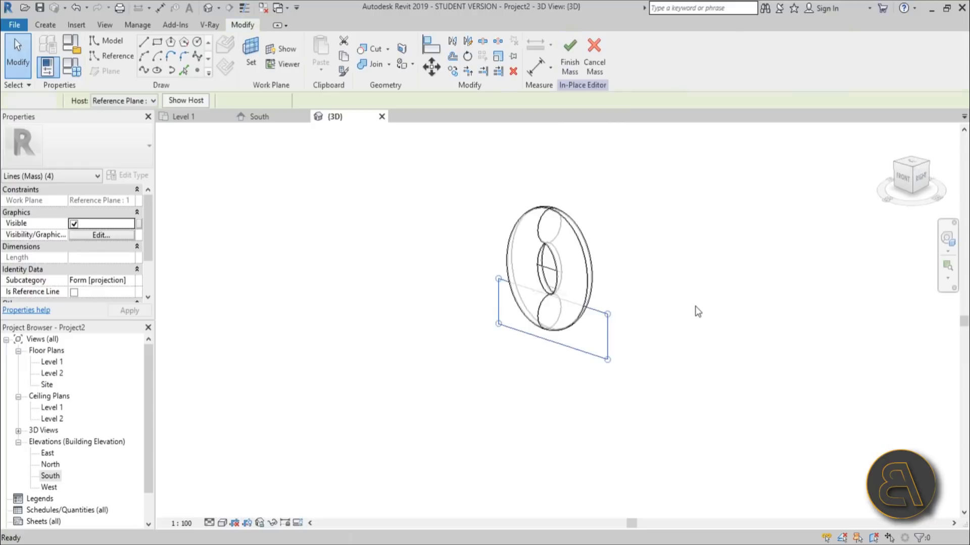
scroll(679, 332, up, 2)
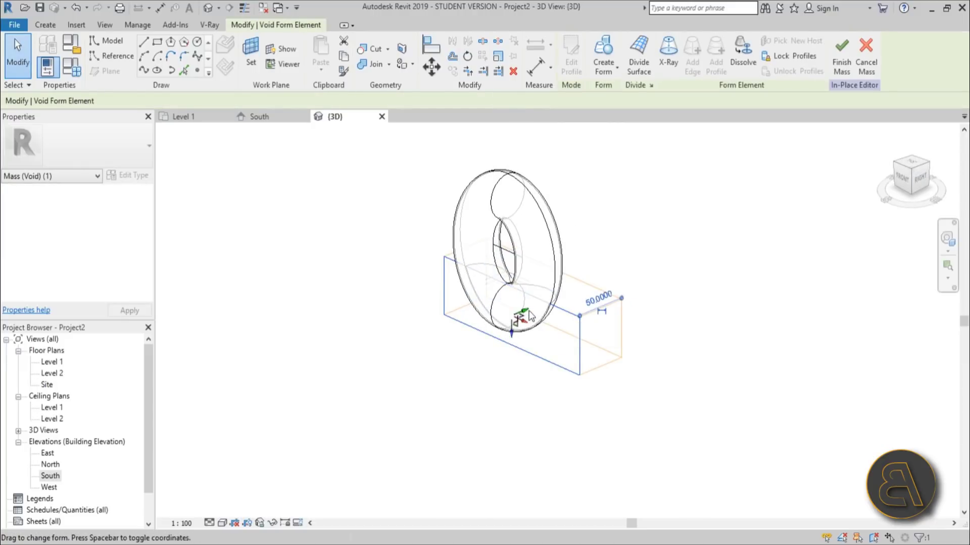
scroll(523, 313, up, 3)
drag(516, 319, 429, 411)
key(Escape)
shift+middle_drag(433, 411, 651, 353)
shift+middle_drag(704, 286, 615, 377)
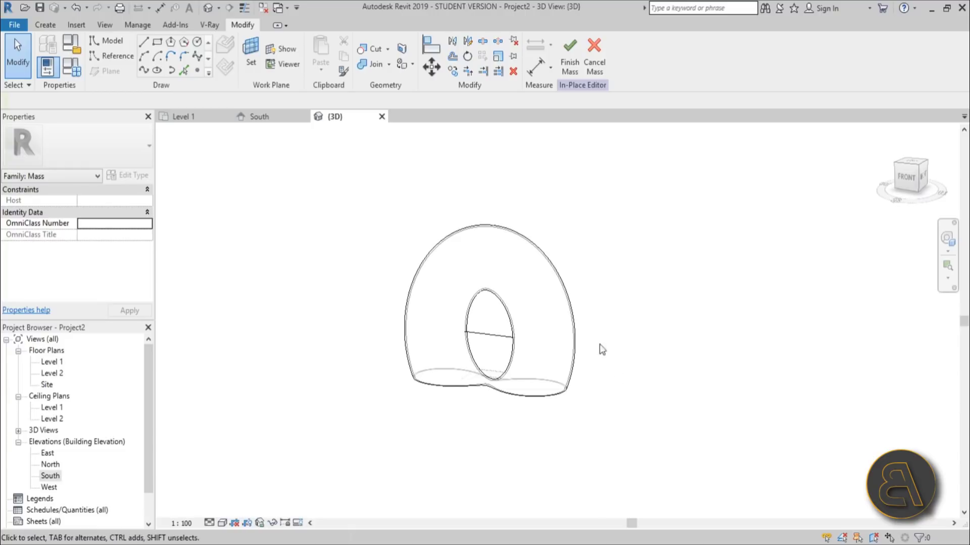
Finish the Mass 1 in-place mass and view the flat-based ring in 3D
click(569, 71)
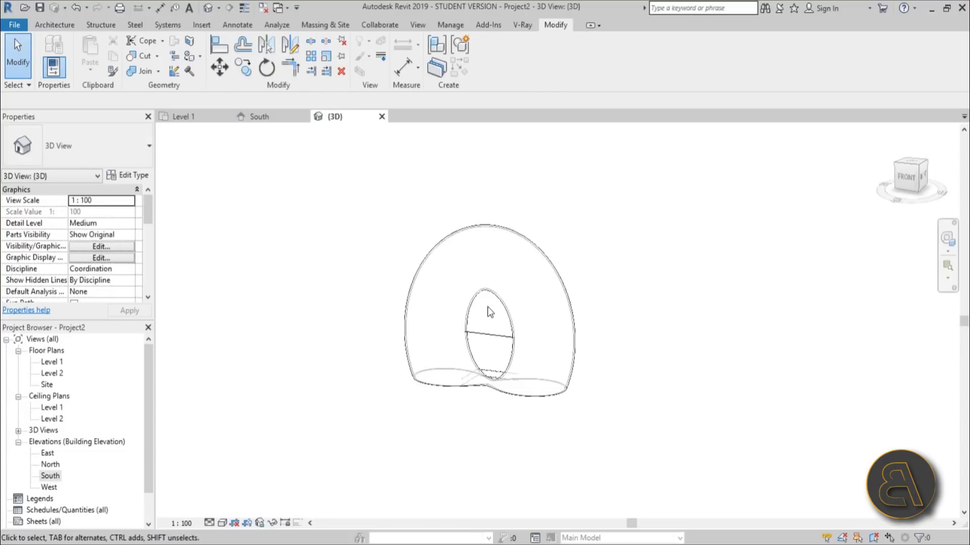
shift+middle_drag(665, 274, 569, 331)
scroll(569, 331, up, 2)
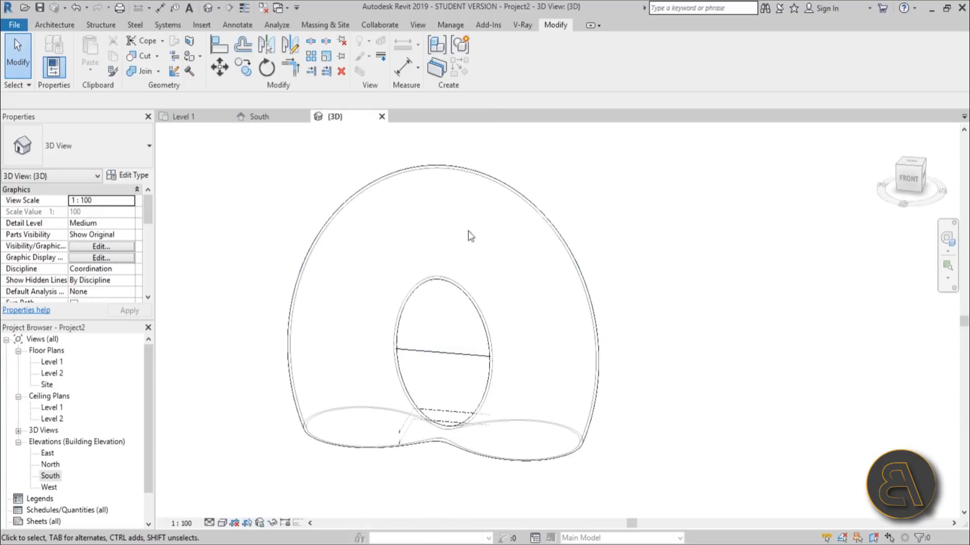
Skin the ring mass face with a 1500 x 3000mm curtain system
click(335, 30)
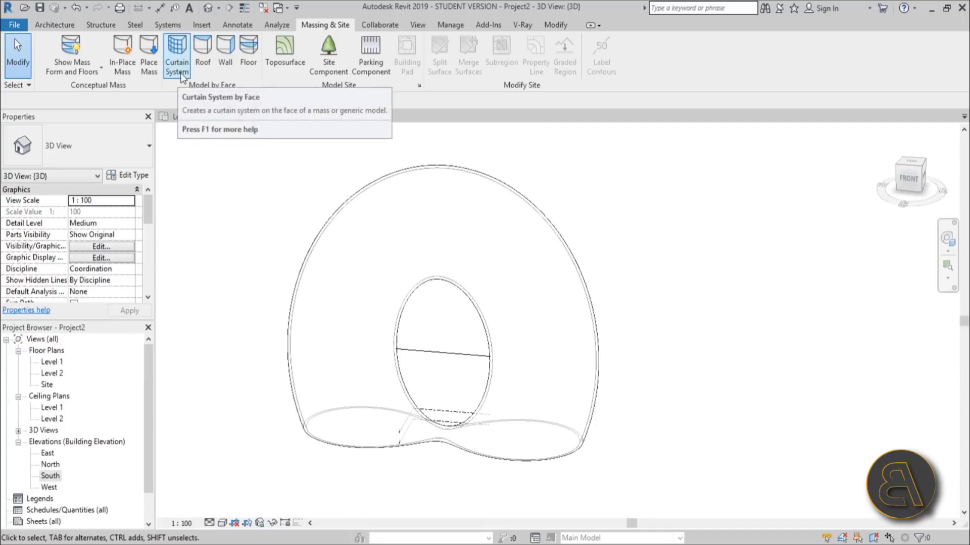
shift+middle_drag(445, 228, 483, 228)
scroll(482, 228, up, 2)
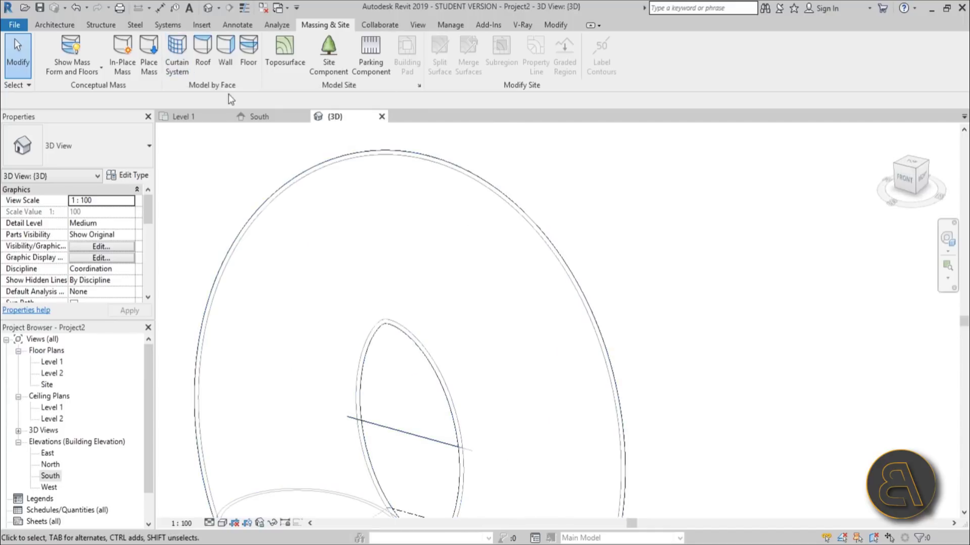
click(174, 70)
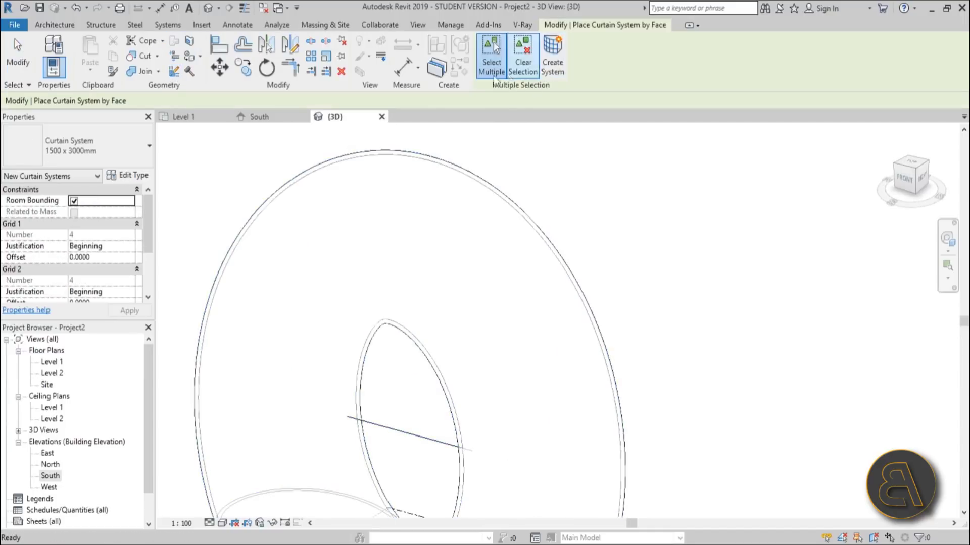
click(387, 159)
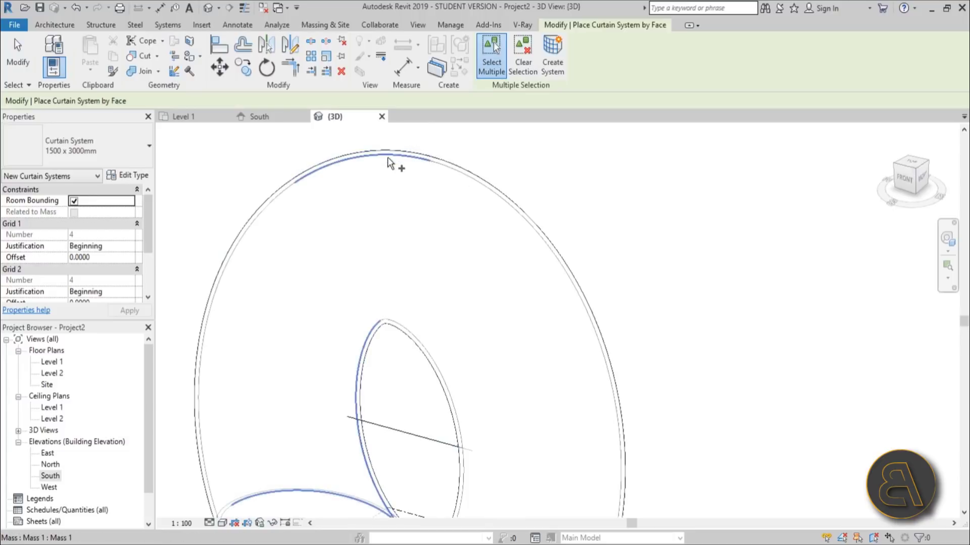
click(390, 163)
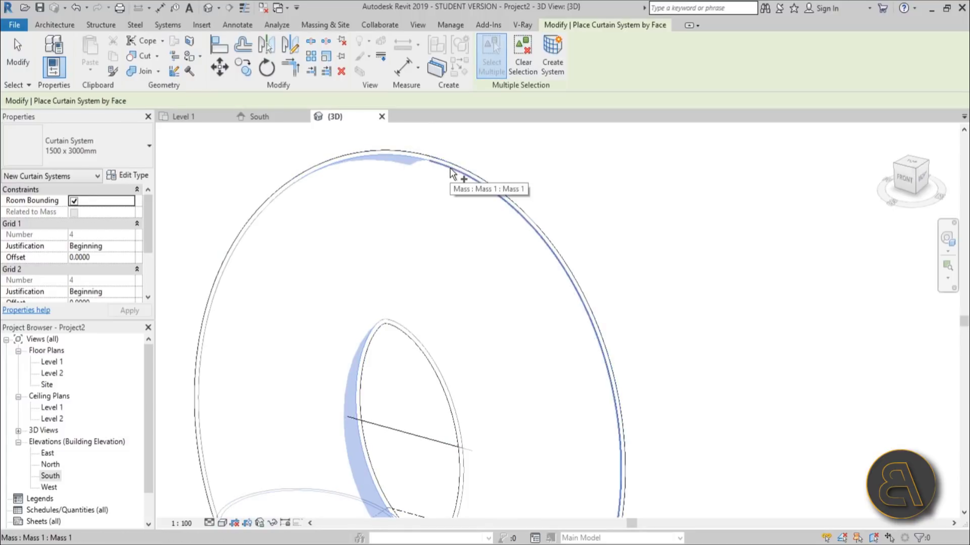
shift+middle_drag(674, 241, 338, 471)
scroll(423, 334, down, 4)
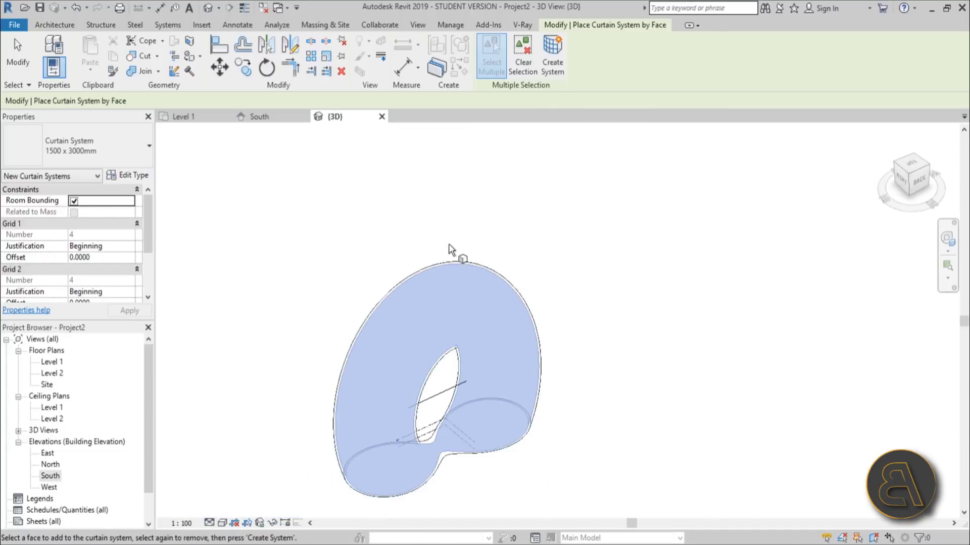
shift+middle_drag(488, 484, 586, 323)
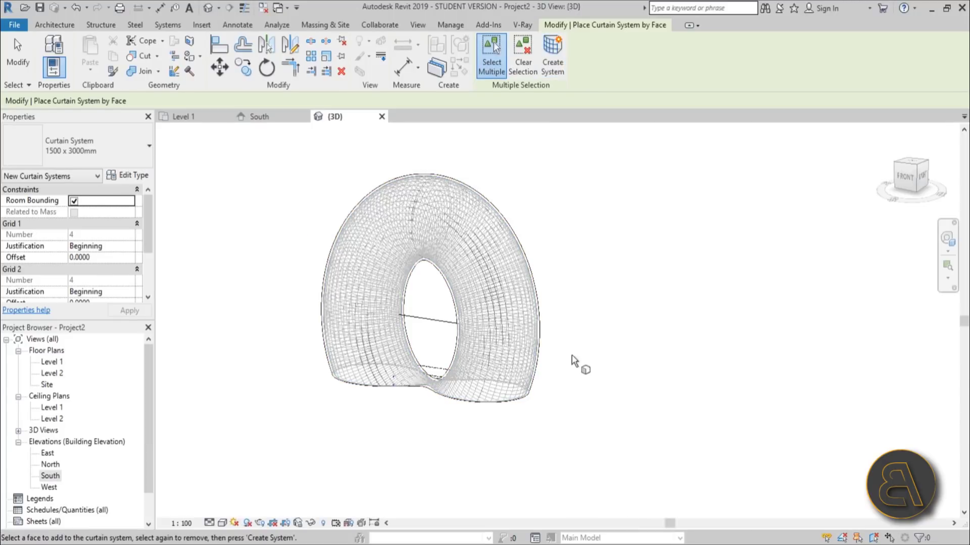
key(Escape)
shift+middle_drag(558, 342, 504, 298)
scroll(505, 299, up, 2)
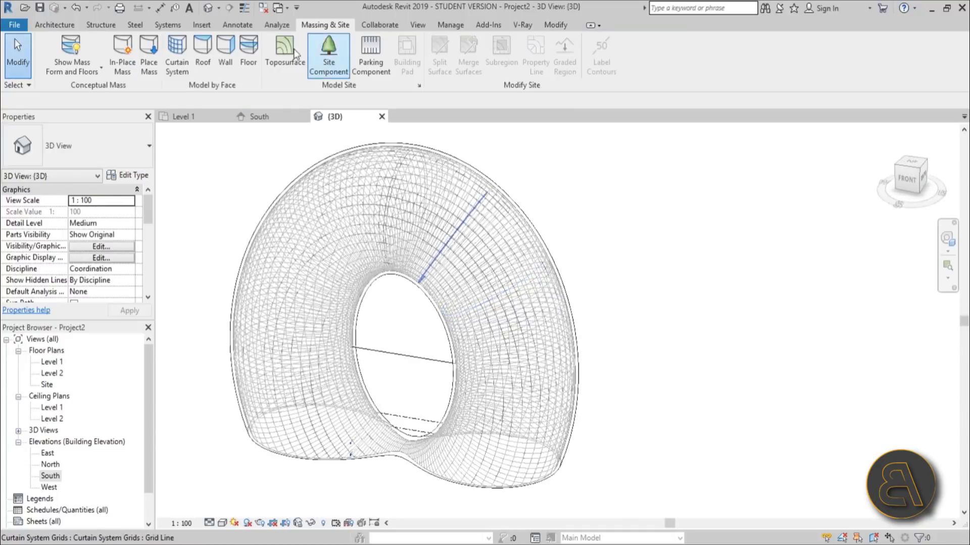
In the South elevation, start Create Similar on Level 2 with a 4.0000 offset
click(50, 476)
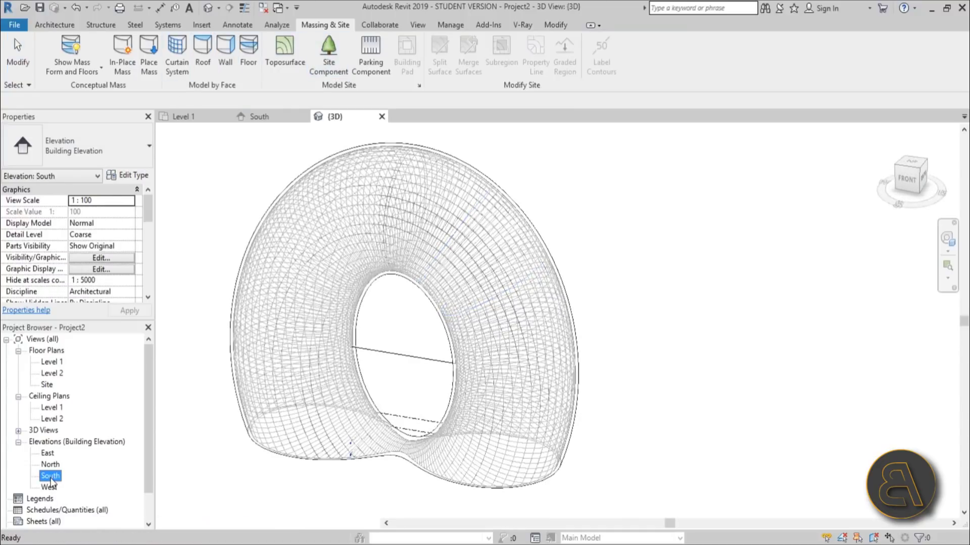
double_click(51, 477)
click(482, 317)
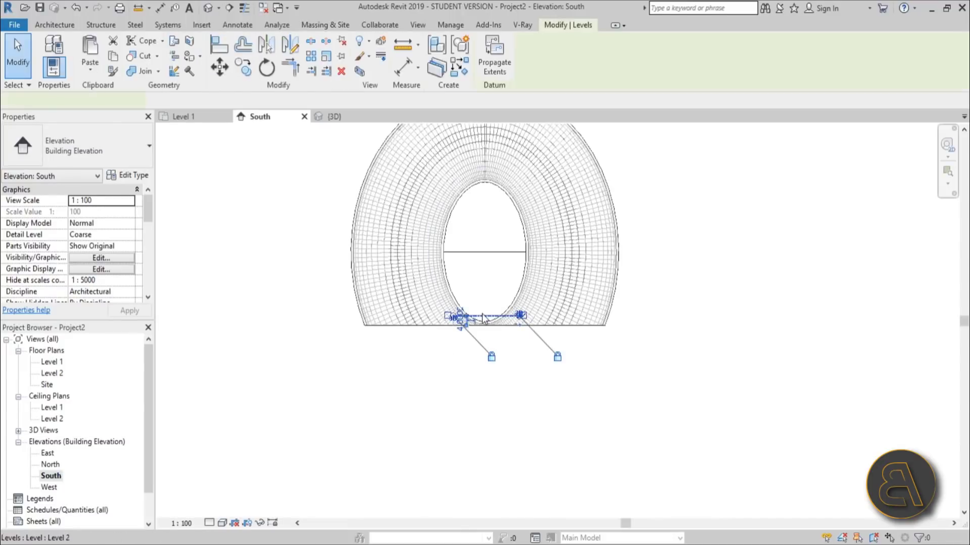
scroll(482, 318, up, 3)
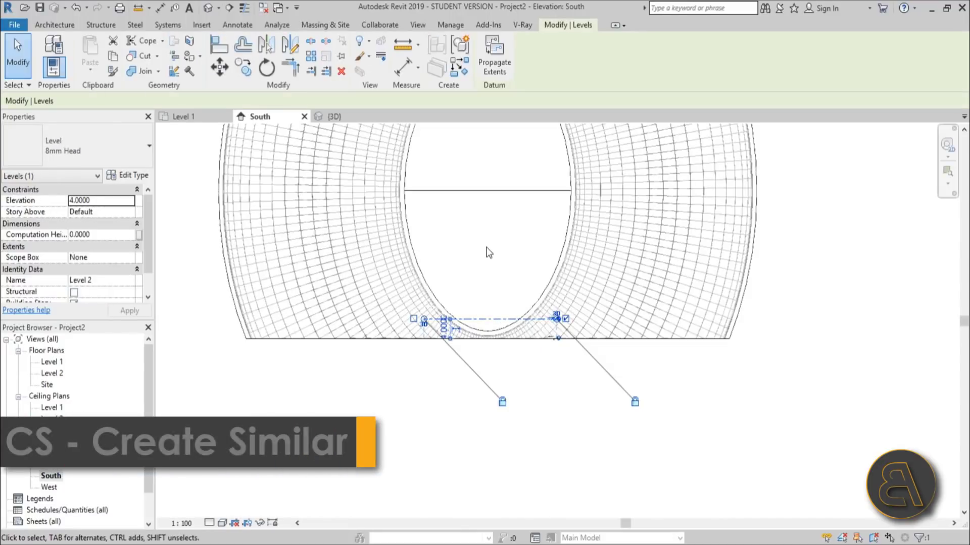
key(c)
key(s)
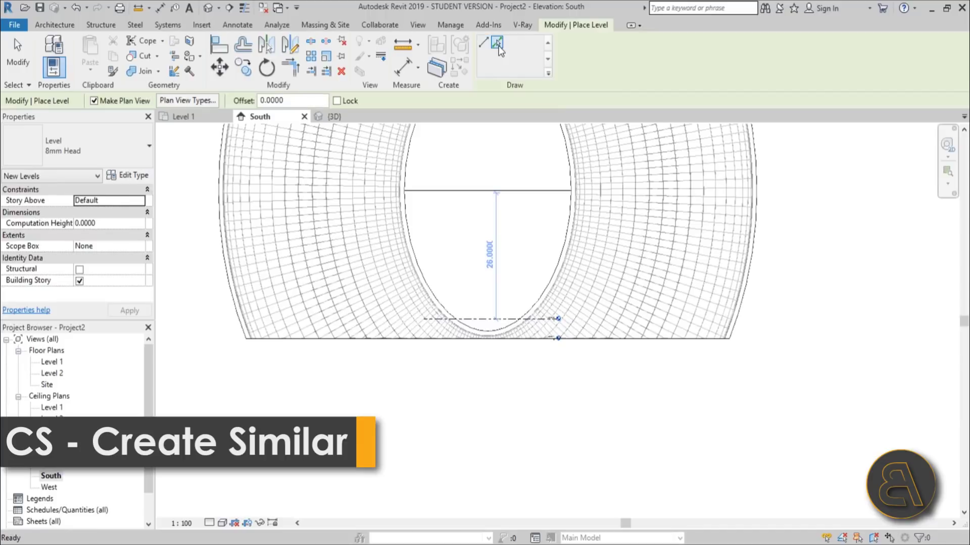
double_click(283, 101)
text(4)
click(423, 319)
Pick lines to add Levels 3 through 14 at 4.0000 spacing up the tower
click(556, 319)
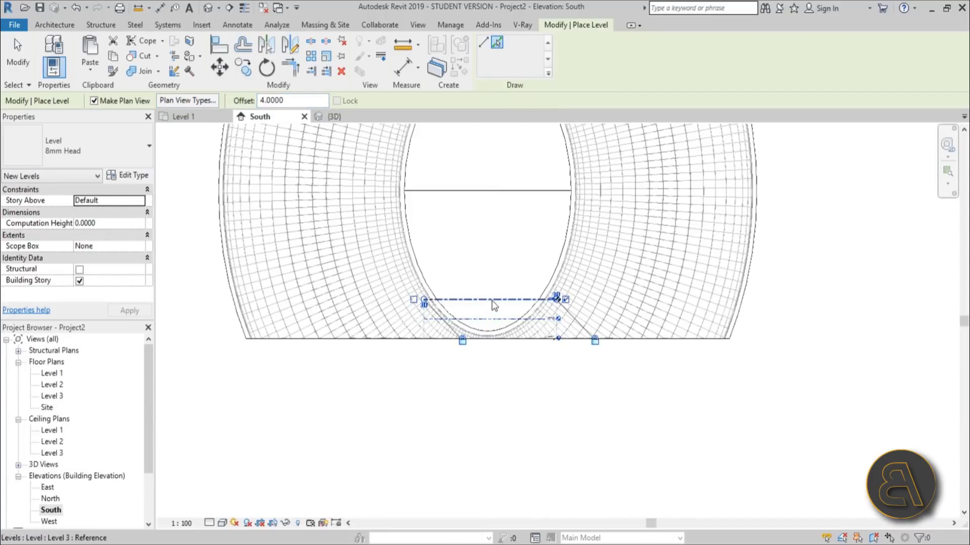
click(492, 301)
click(490, 280)
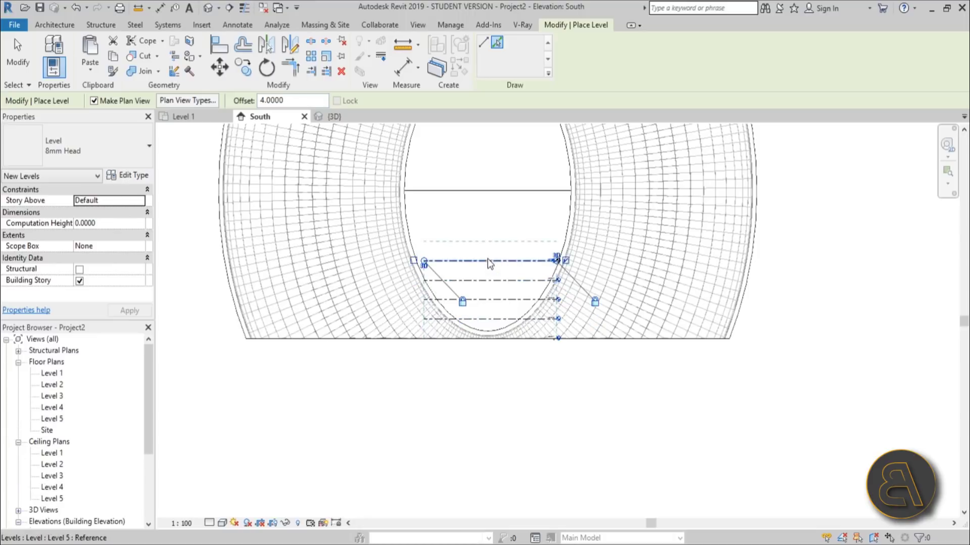
click(487, 260)
click(486, 239)
click(487, 221)
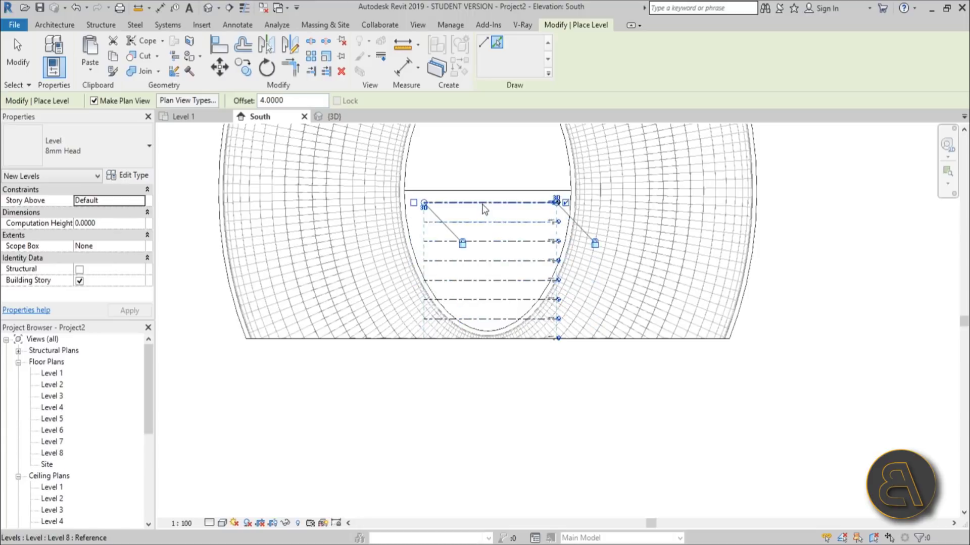
click(484, 194)
click(481, 175)
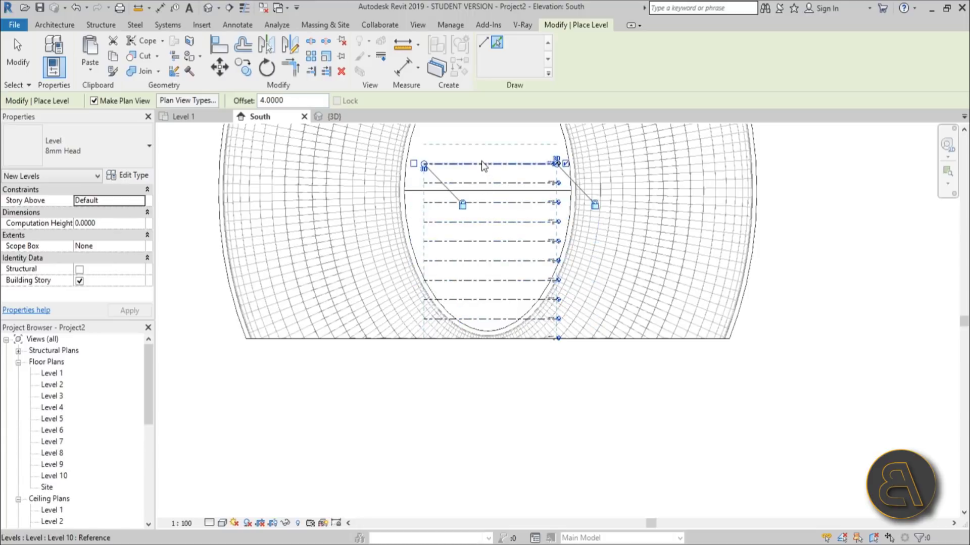
click(480, 161)
middle_drag(485, 187, 407, 377)
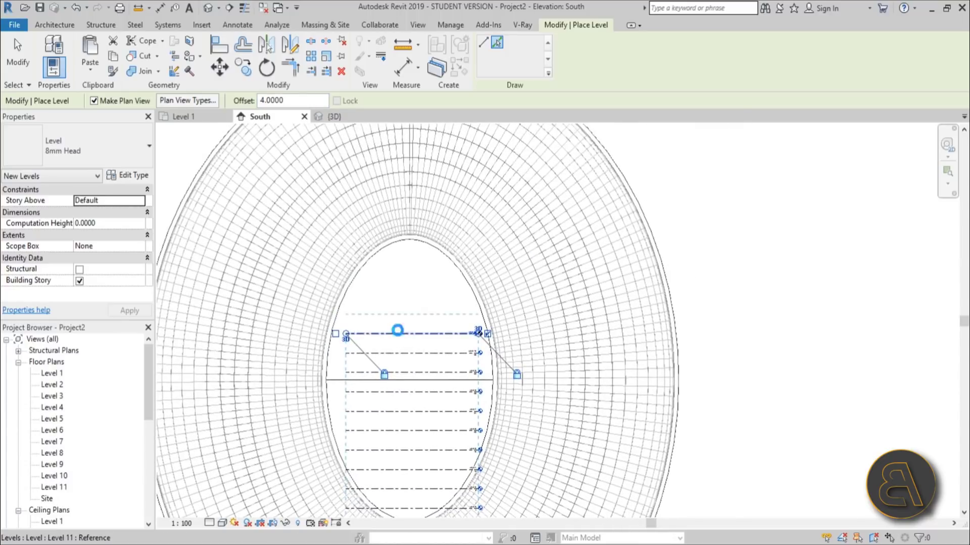
click(399, 314)
click(402, 295)
click(402, 275)
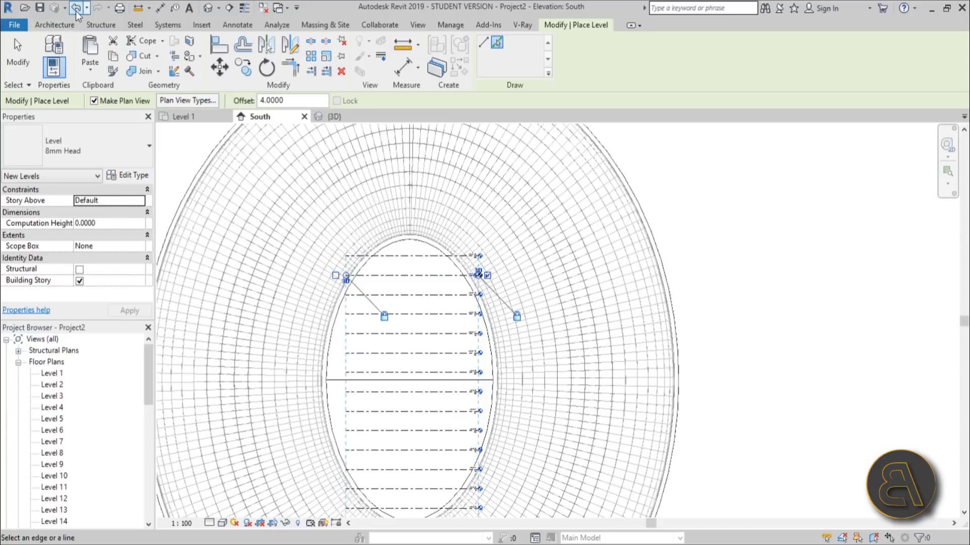
Keep adding 4.0000-spaced levels until they reach near the top of the ring
click(483, 42)
click(497, 42)
click(296, 100)
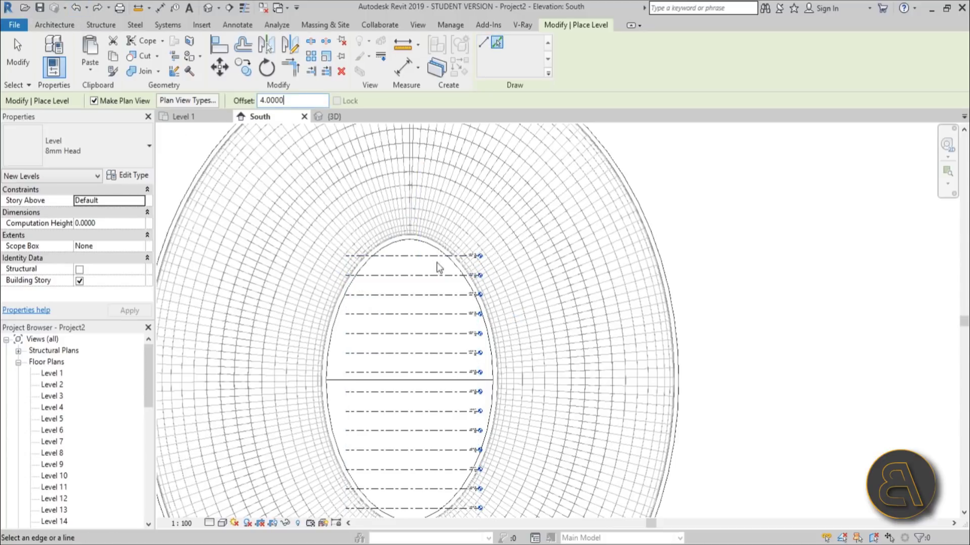
click(413, 251)
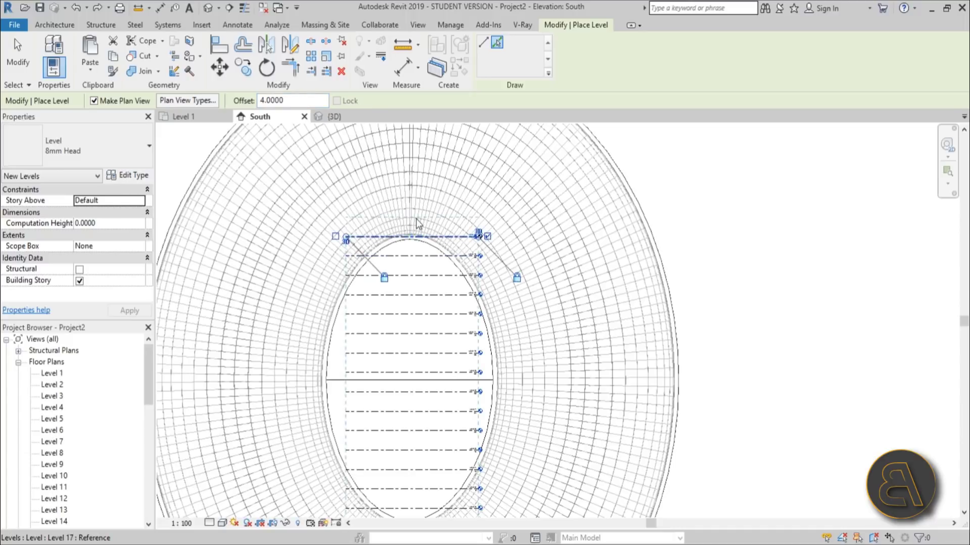
click(417, 202)
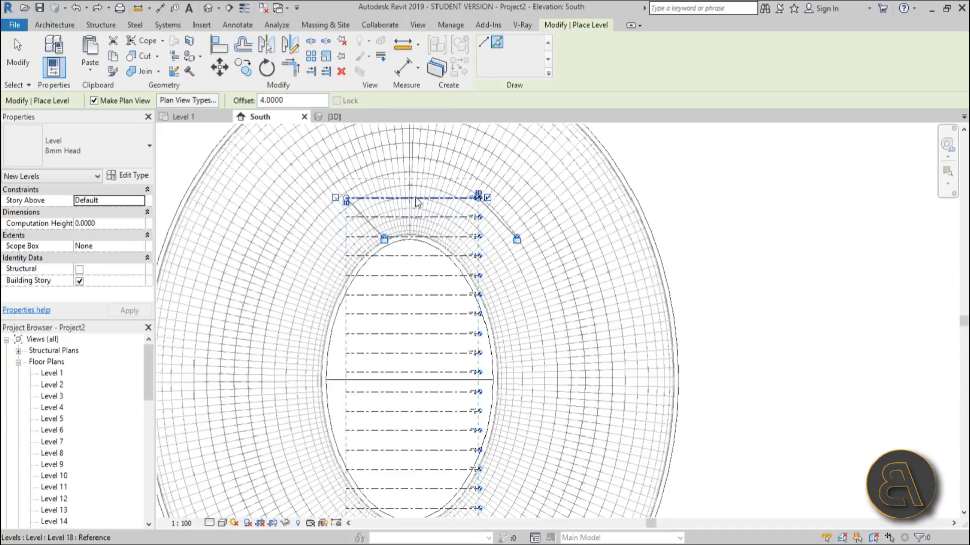
middle_drag(417, 202, 420, 334)
click(420, 325)
click(419, 298)
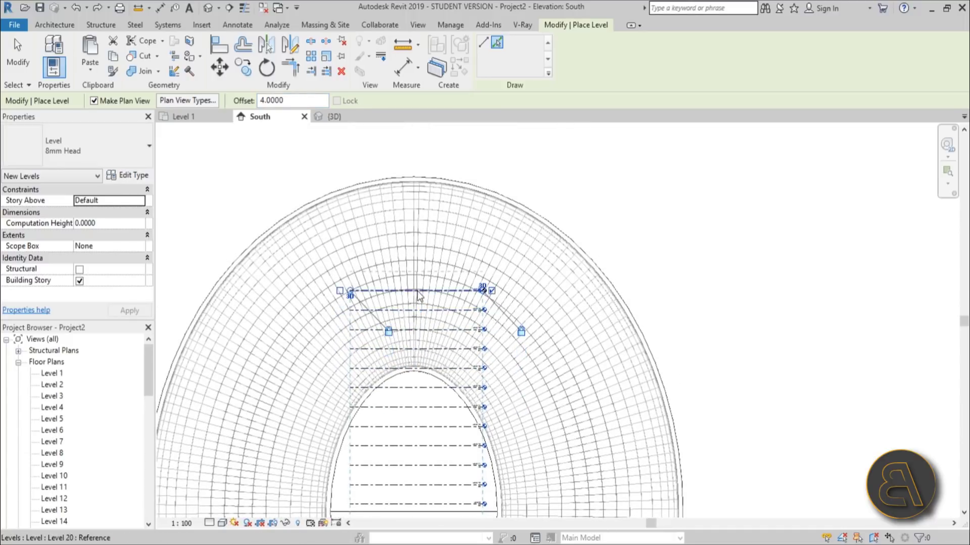
click(418, 297)
click(418, 255)
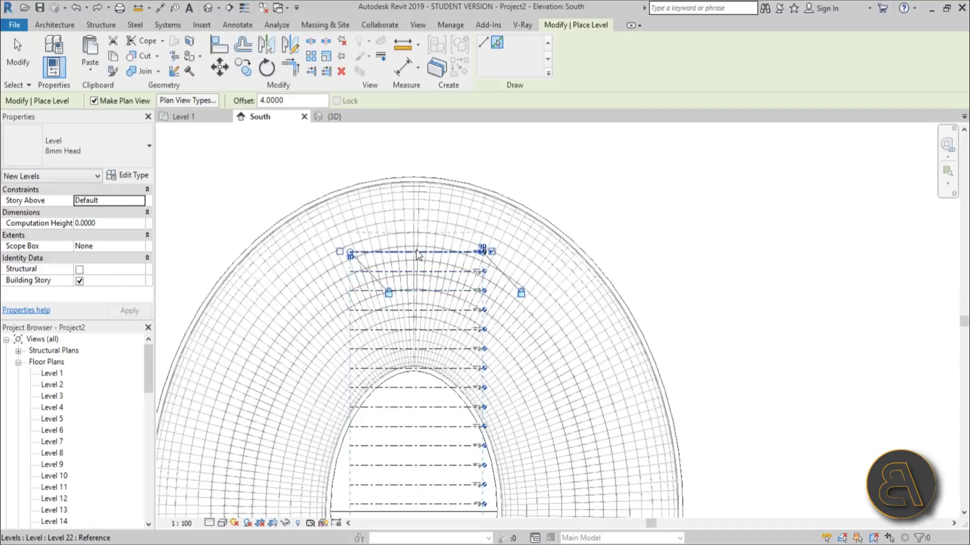
click(417, 253)
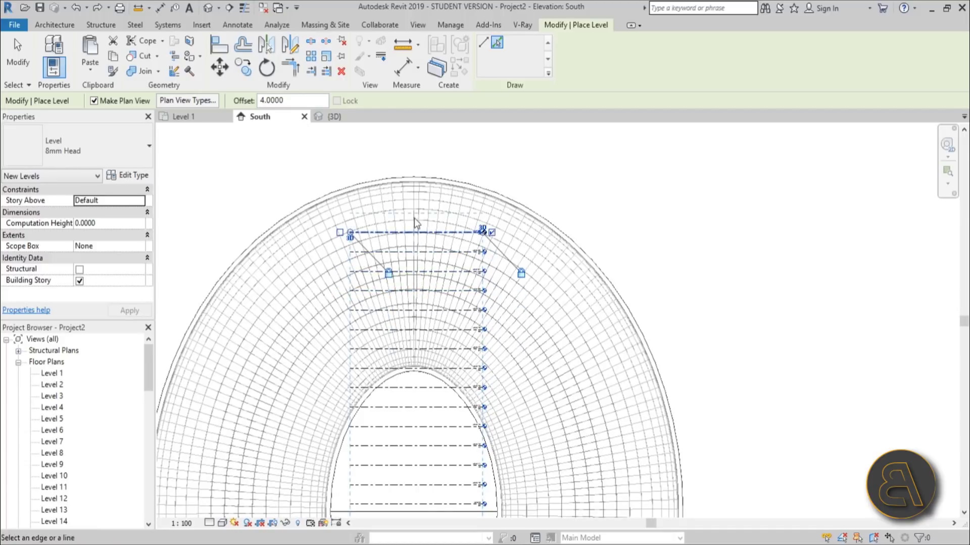
click(414, 225)
click(413, 202)
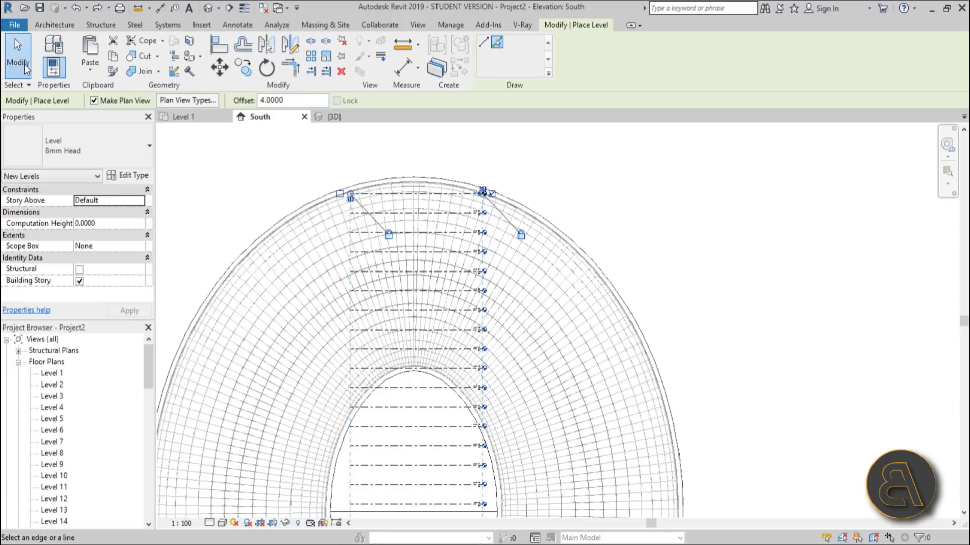
click(18, 60)
scroll(658, 245, down, 5)
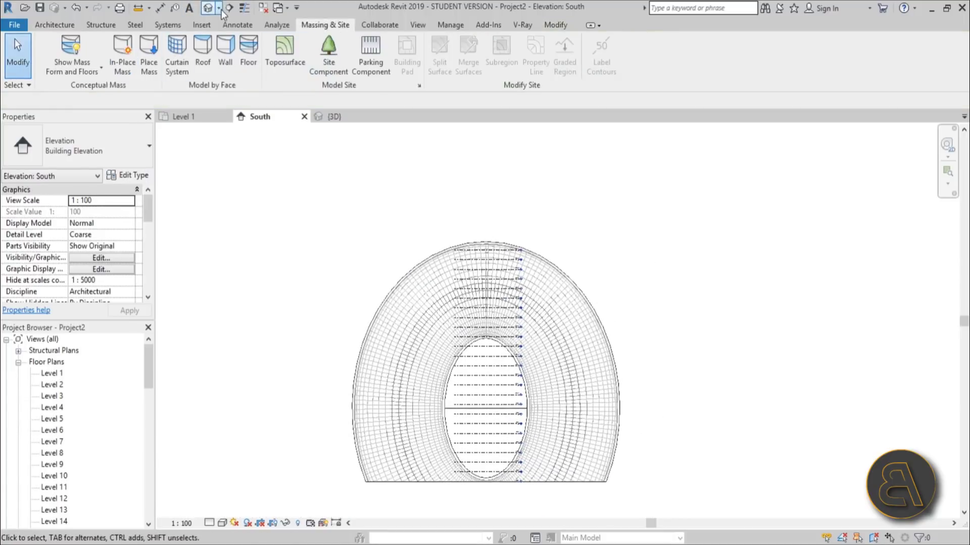
Return to the 3D view and try Floor by Face, then cancel it
click(208, 8)
shift+middle_drag(709, 338, 700, 340)
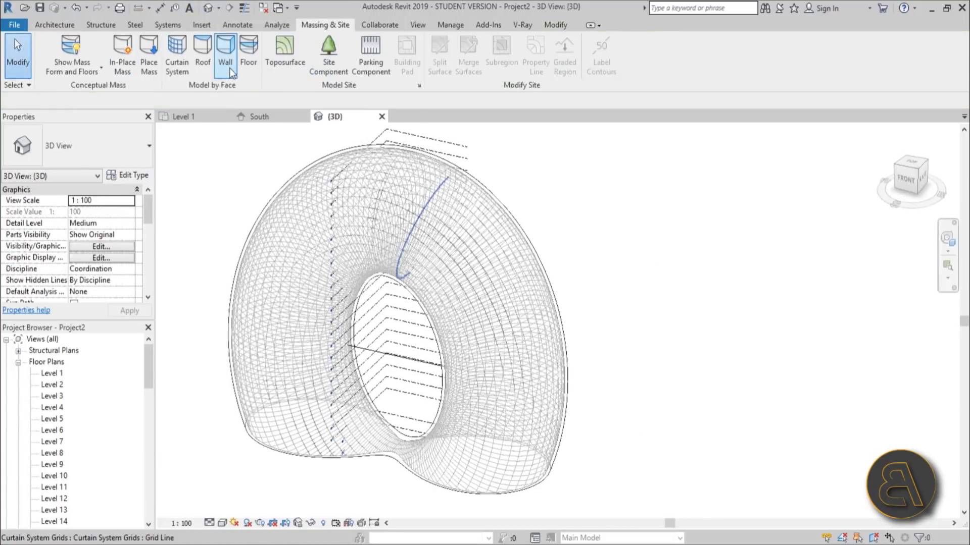
click(250, 70)
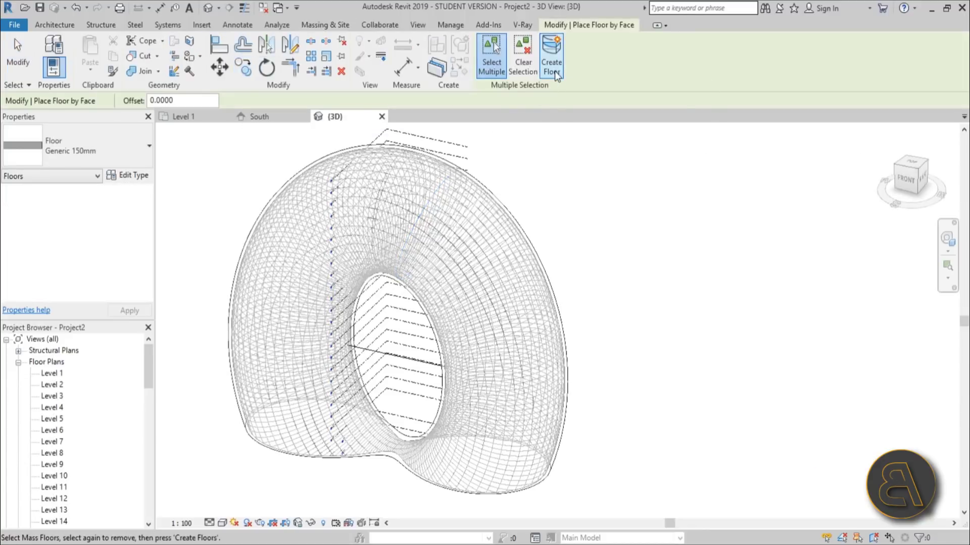
scroll(284, 192, down, 3)
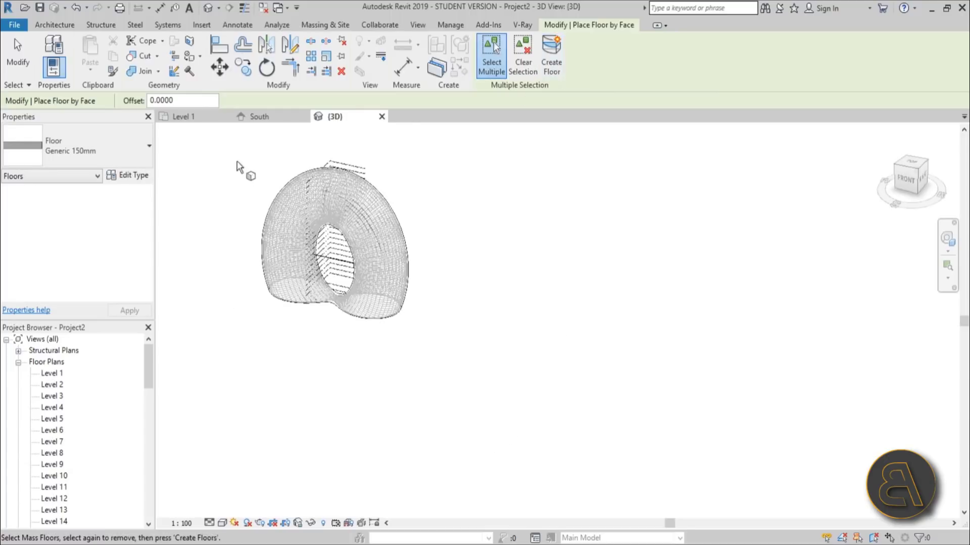
drag(235, 161, 511, 418)
key(Escape)
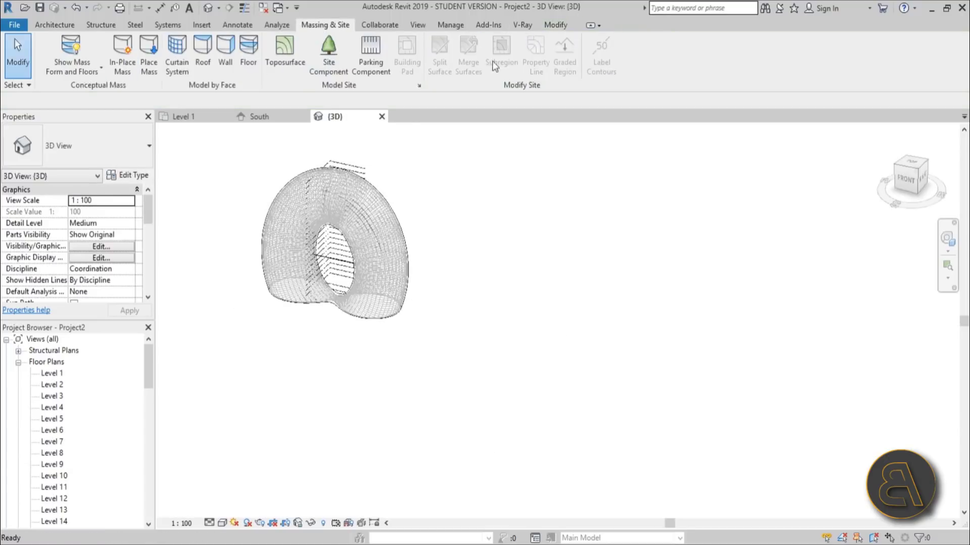
Centre the view on the donut mass and select it
scroll(274, 202, up, 1)
middle_drag(273, 202, 371, 229)
scroll(384, 212, up, 2)
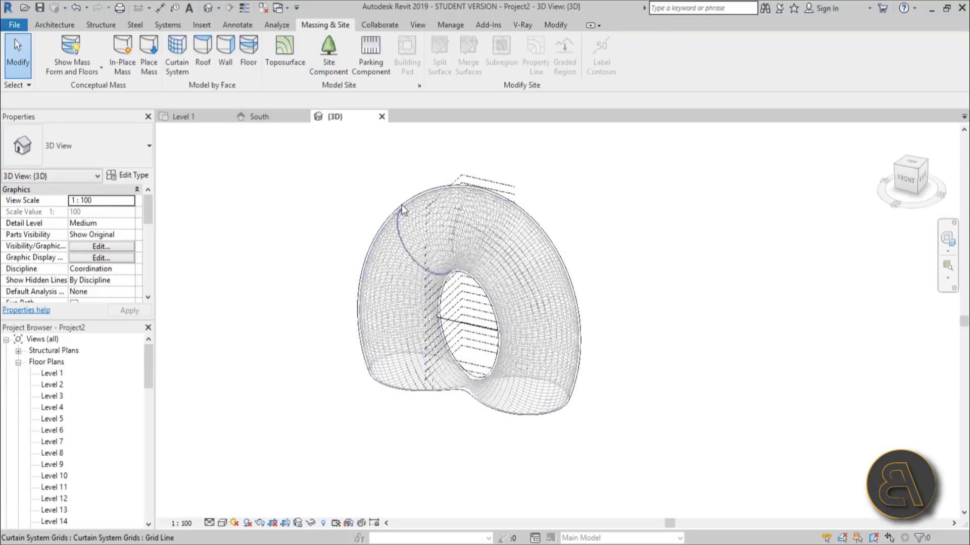
click(399, 207)
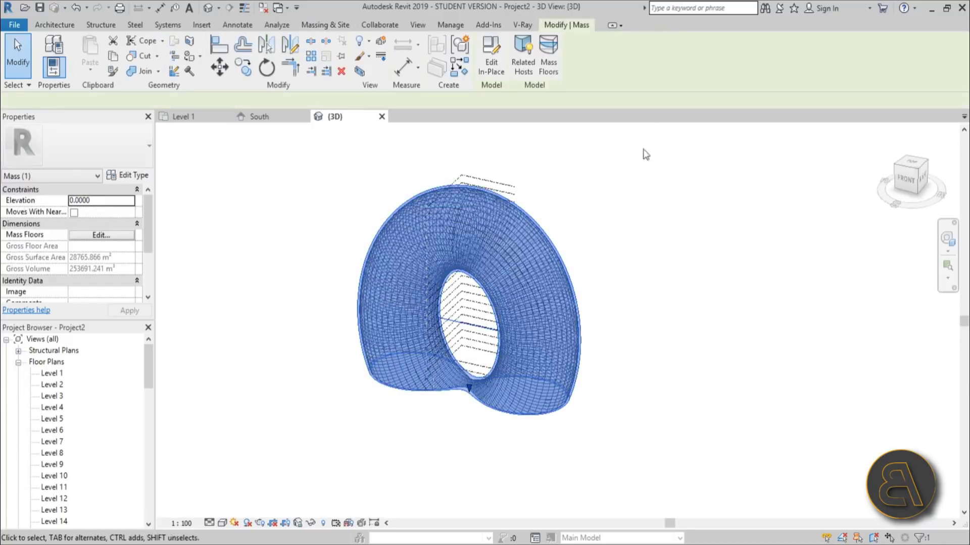
Assign mass floors to every level from Level 1 to Level 25
click(549, 58)
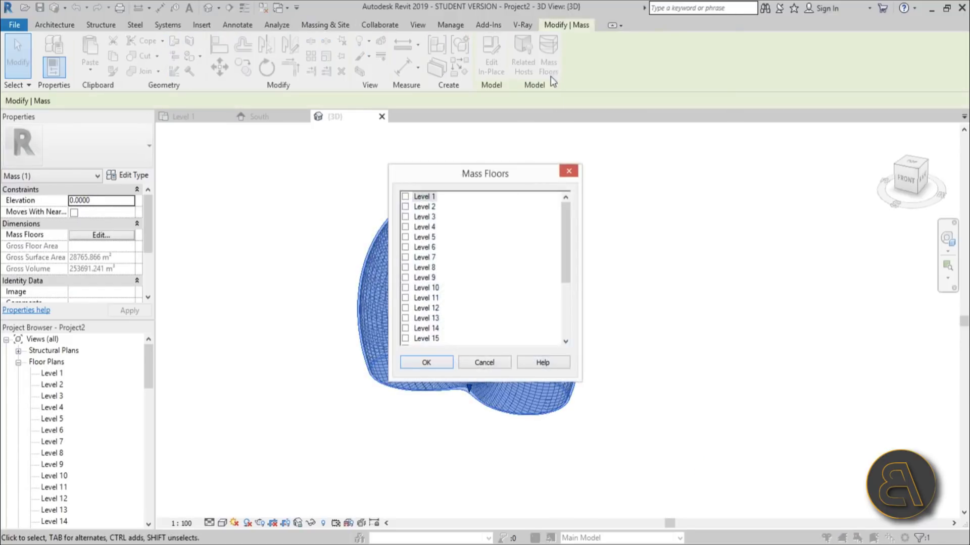
click(425, 200)
scroll(429, 303, down, 4)
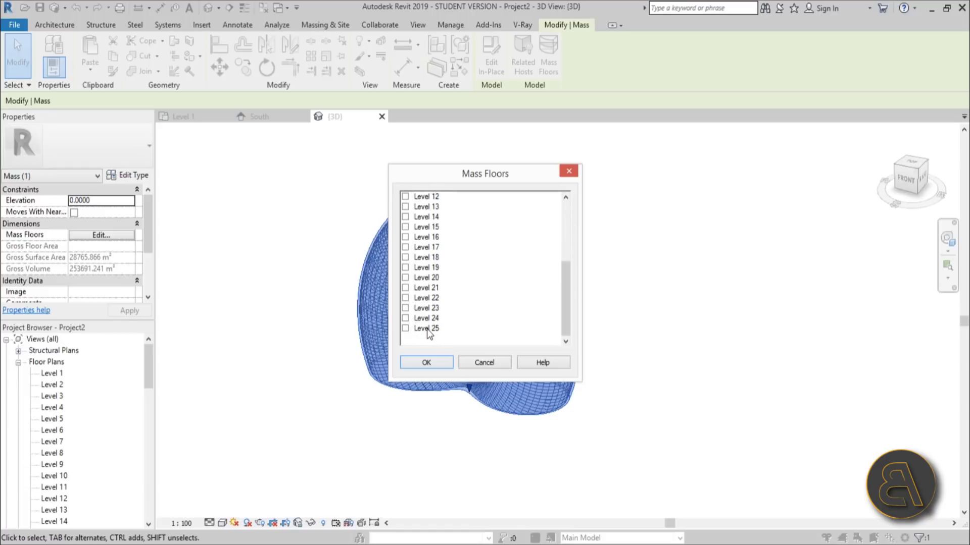
shift+click(427, 329)
click(405, 329)
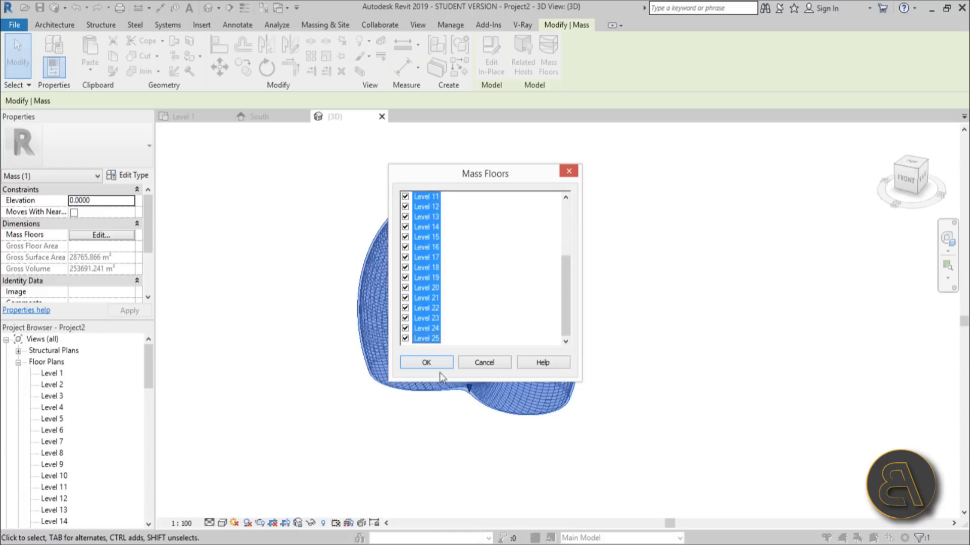
click(420, 363)
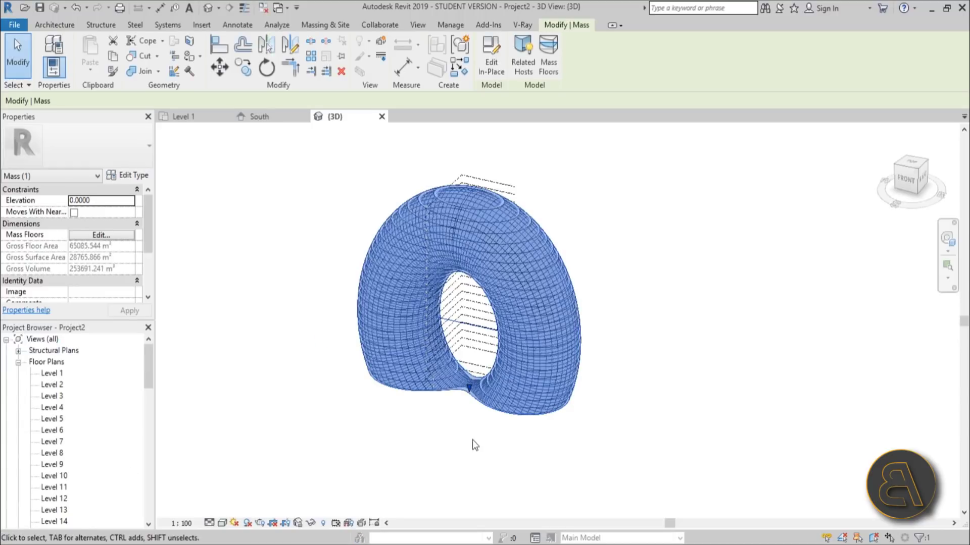
Create Generic 150mm floor slabs from all the ring's mass floors with Floor by Face
click(522, 428)
shift+middle_drag(522, 429, 485, 399)
scroll(375, 185, up, 10)
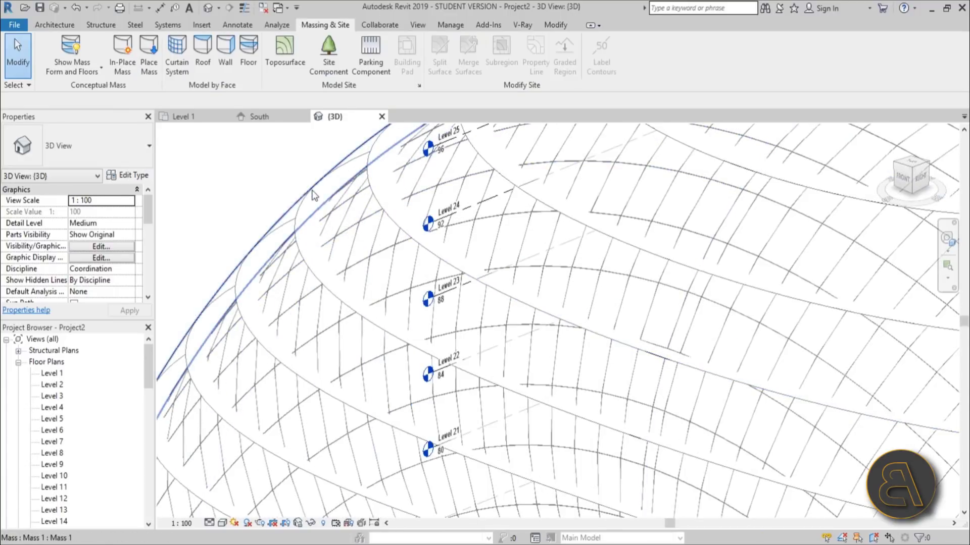
scroll(321, 195, down, 10)
mouse_move(261, 195)
middle_down()
mouse_move(239, 216)
mouse_move(262, 197)
middle_up()
scroll(271, 204, down, 5)
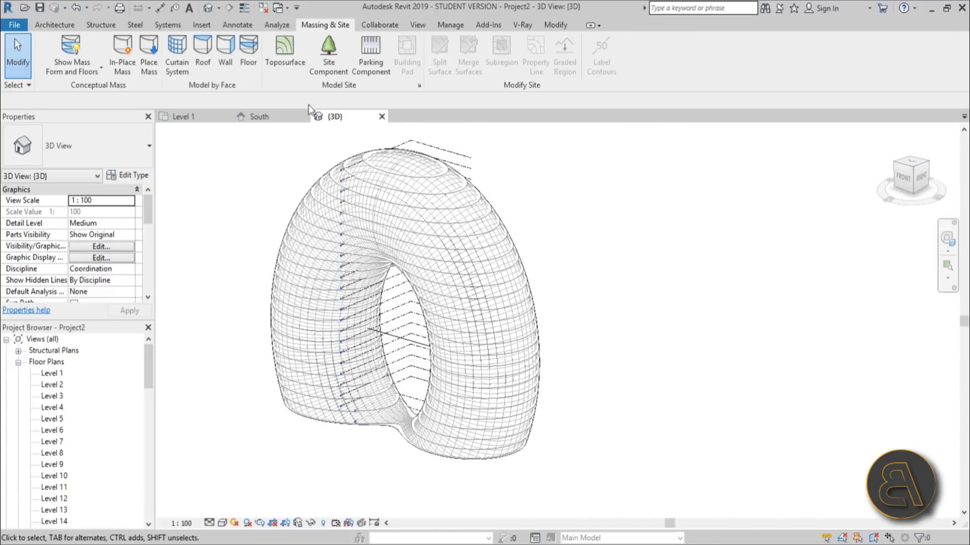
click(248, 53)
drag(267, 147, 624, 516)
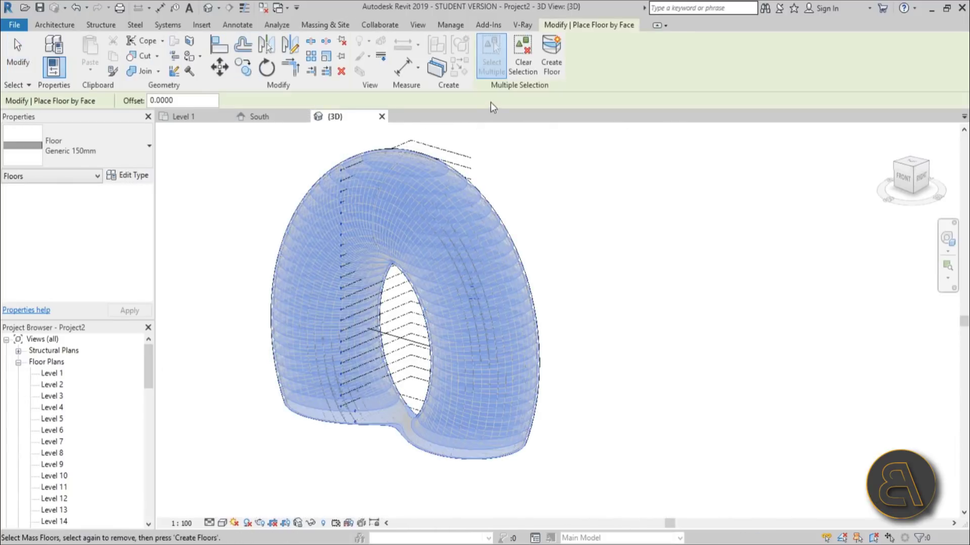
click(552, 71)
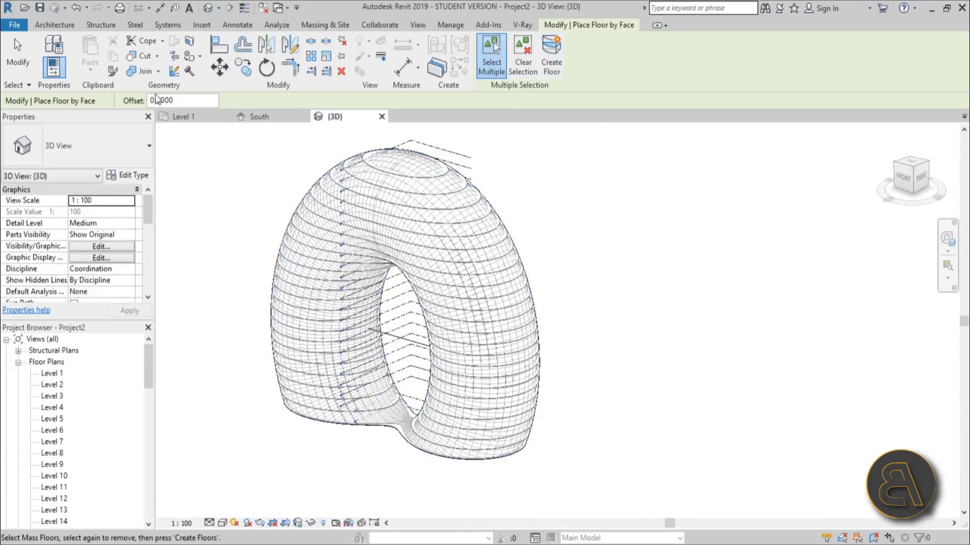
click(19, 62)
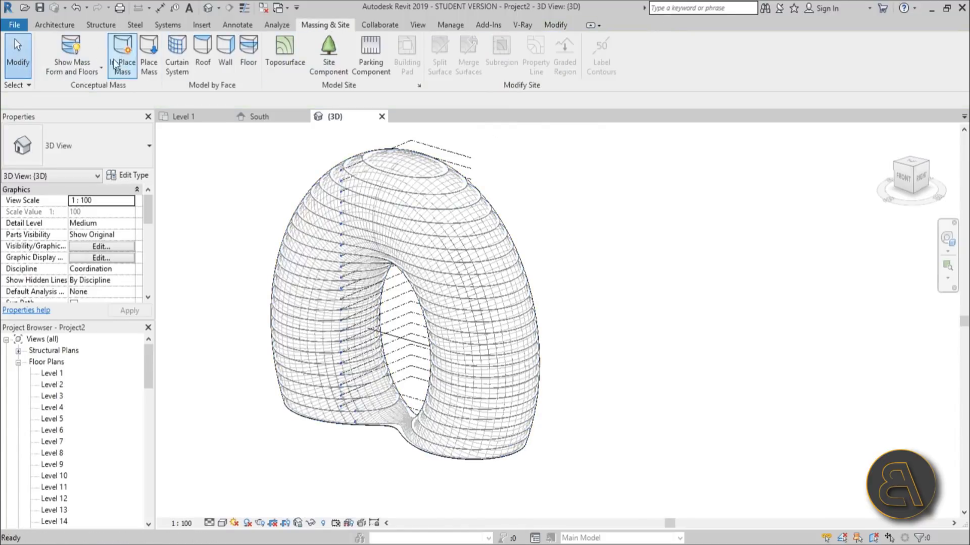
Set Show Mass to 'by View Settings', deselect the curtain grid line, and orbit to the front
click(63, 52)
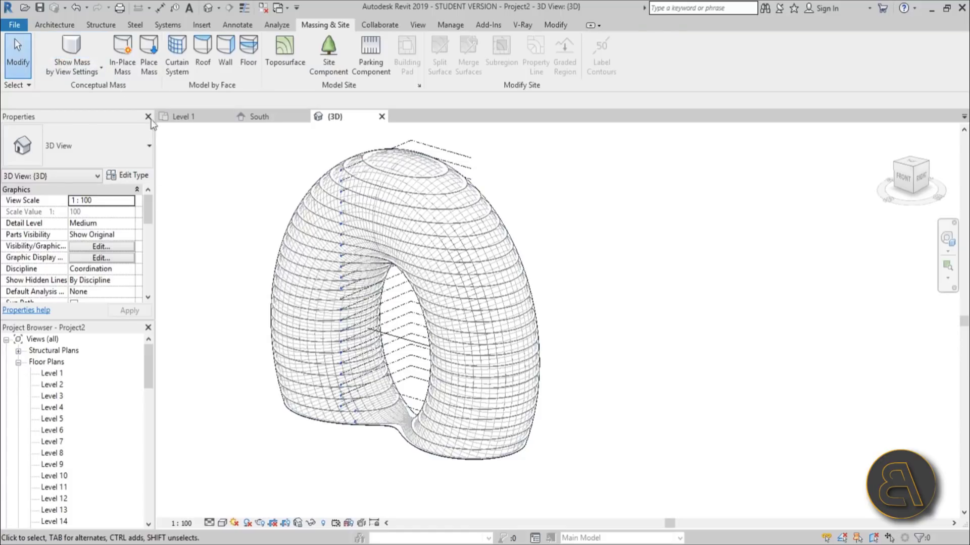
click(328, 272)
key(Escape)
shift+middle_drag(343, 432, 271, 329)
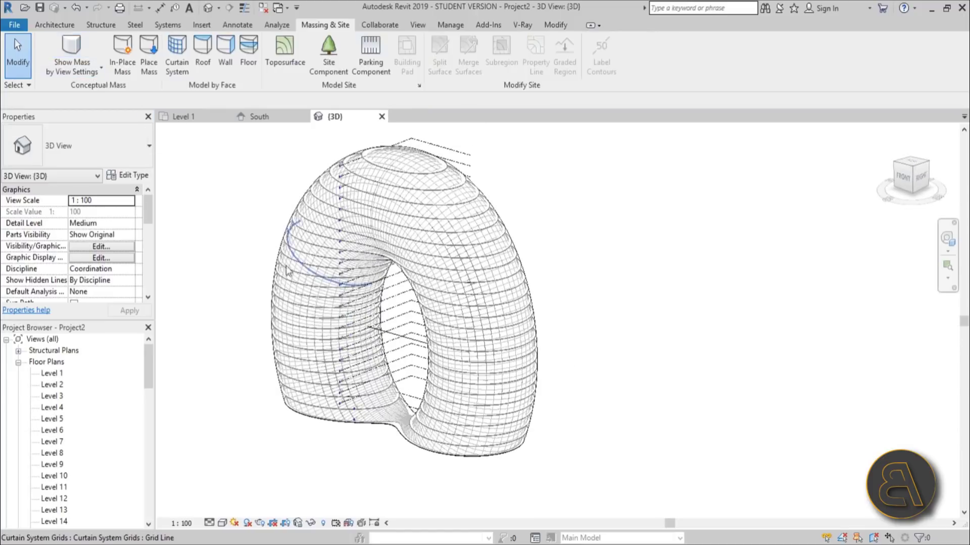
Uncheck the Mass model category in the 3D view's Visibility/Graphics and apply
key(v)
key(g)
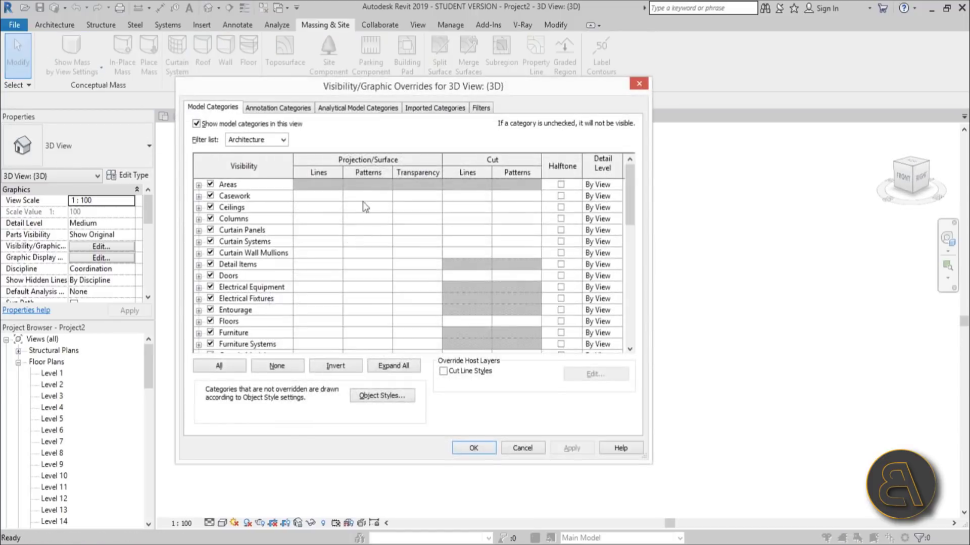
drag(628, 202, 623, 253)
click(211, 242)
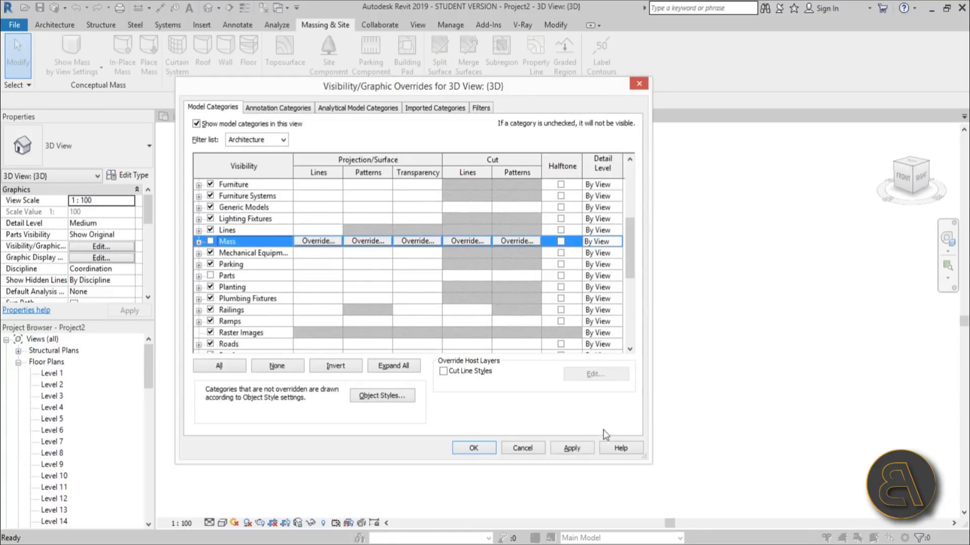
click(577, 447)
Confirm the visibility change and turn on Shadows in the 3D view
click(477, 451)
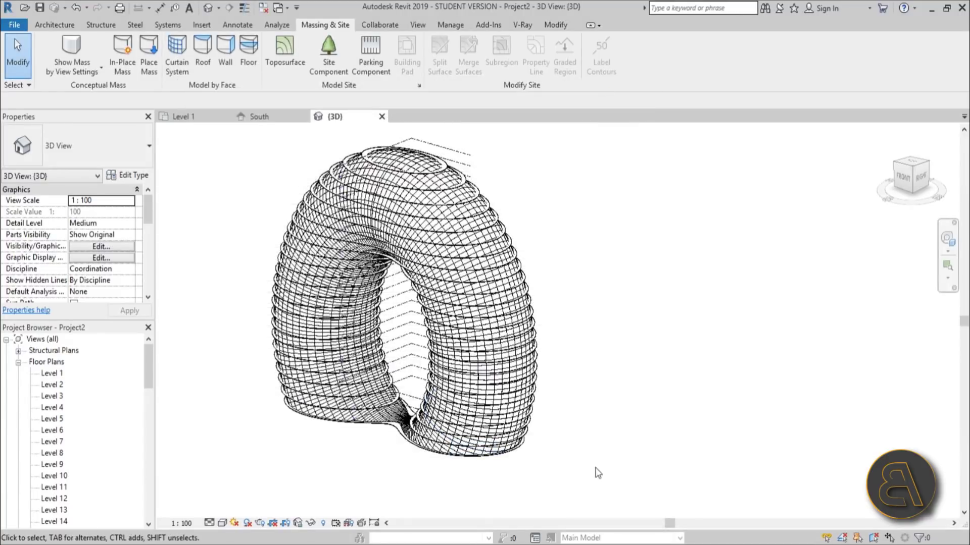
shift+middle_drag(607, 451, 404, 491)
click(247, 522)
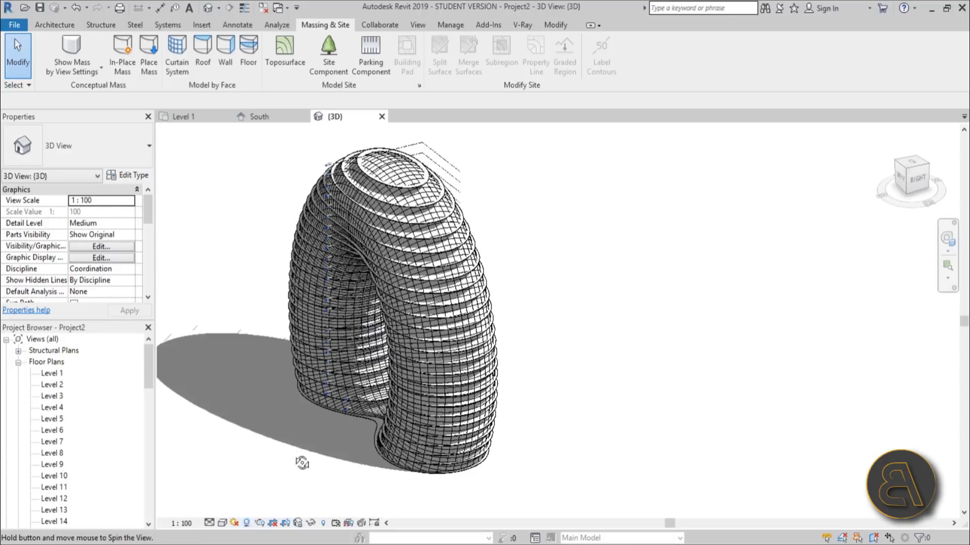
Orbit and zoom around the shadowed ring tower to inspect its skin and slabs
mouse_move(316, 459)
shift+middle_down()
mouse_move(423, 453)
mouse_move(498, 490)
mouse_move(457, 474)
mouse_move(476, 491)
shift+middle_up()
shift+middle_drag(580, 450, 585, 432)
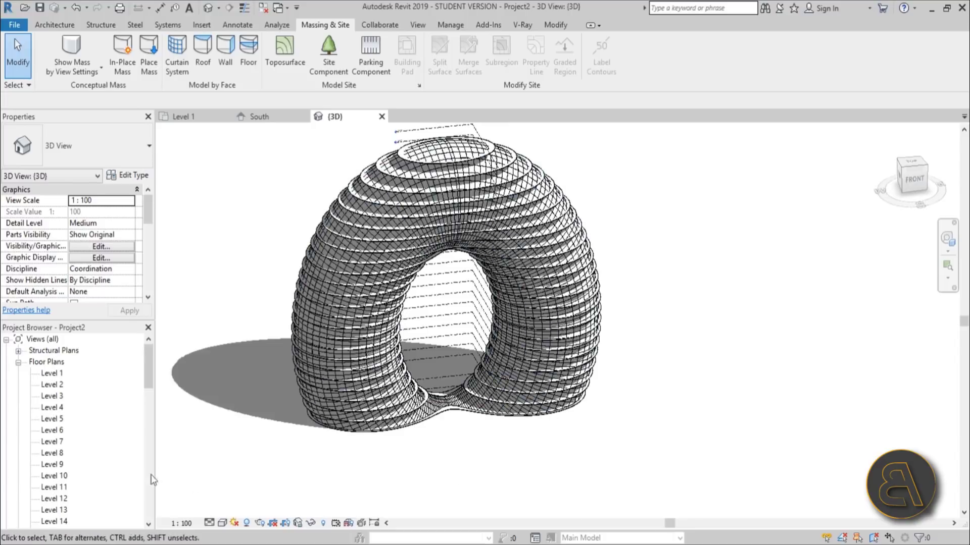
shift+middle_drag(542, 442, 568, 410)
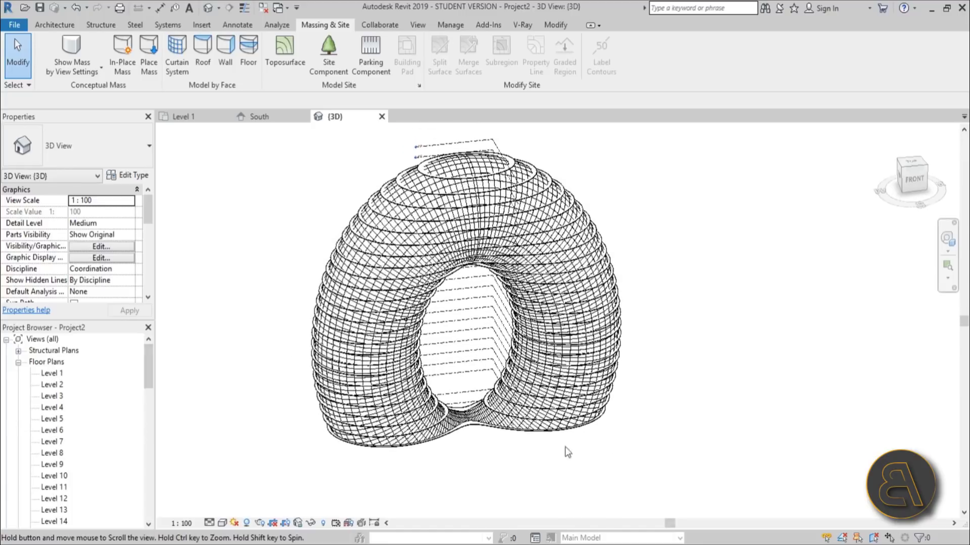
scroll(777, 387, up, 3)
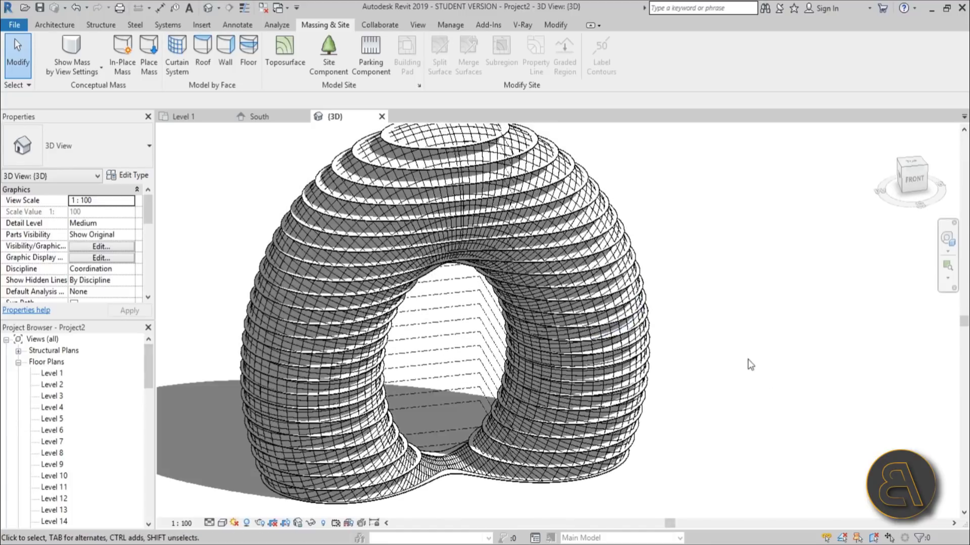
scroll(732, 334, down, 3)
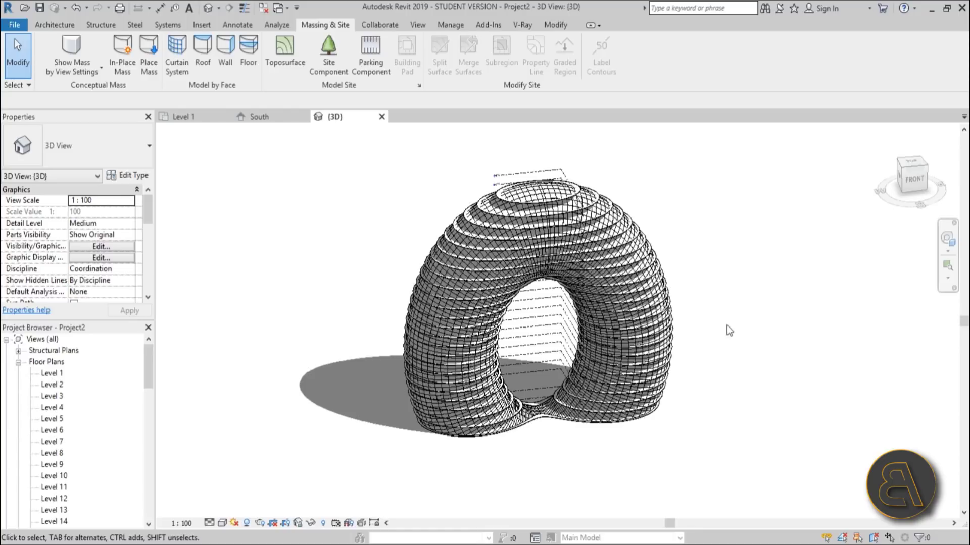